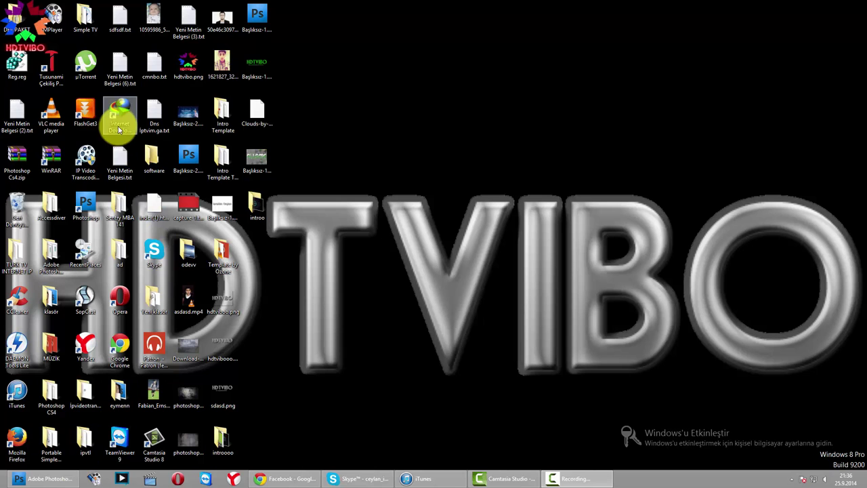
Open the portrait photo in Photoshop and convert its Arka Plan background into layer Katman 0.
{"action": "left_click", "coordinate": [44, 478]}
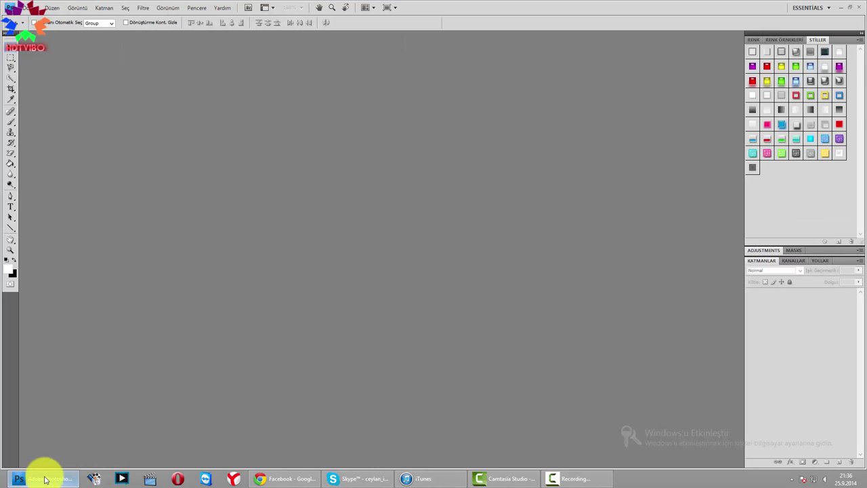
{"action": "left_click", "coordinate": [44, 478]}
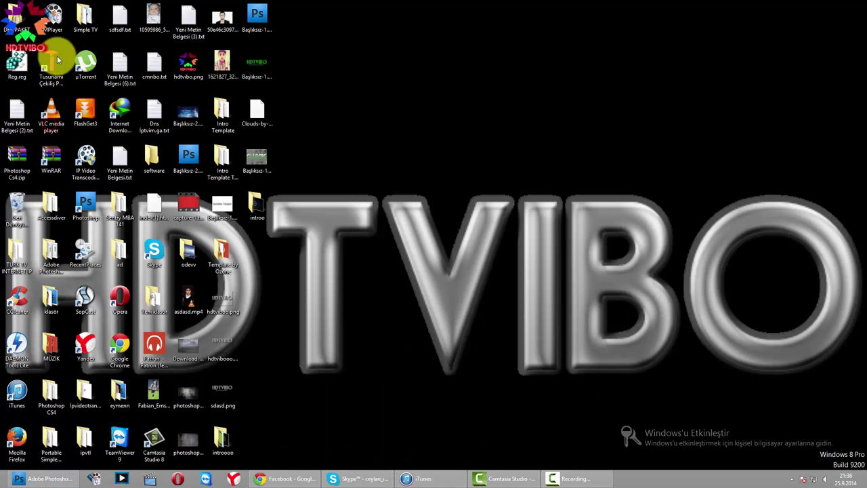
{"action": "left_click", "coordinate": [204, 19]}
{"action": "left_click_drag", "start_coordinate": [205, 19], "coordinate": [17, 478]}
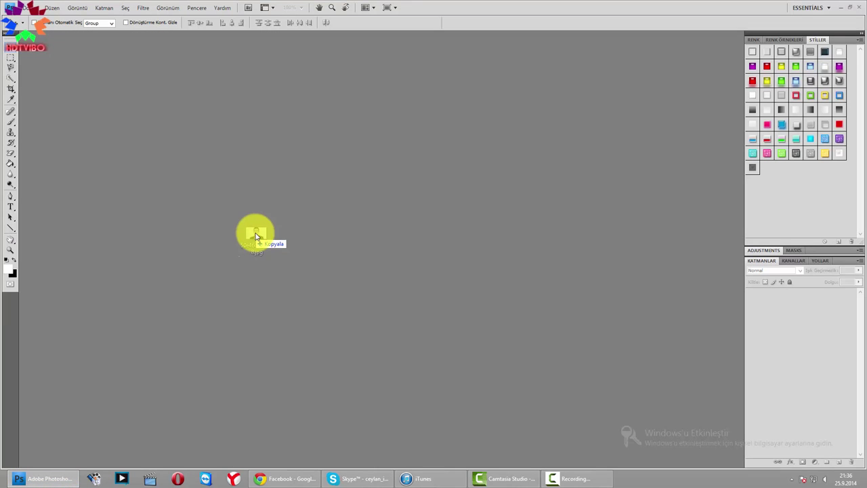
{"action": "left_click_drag", "start_coordinate": [27, 476], "coordinate": [248, 233]}
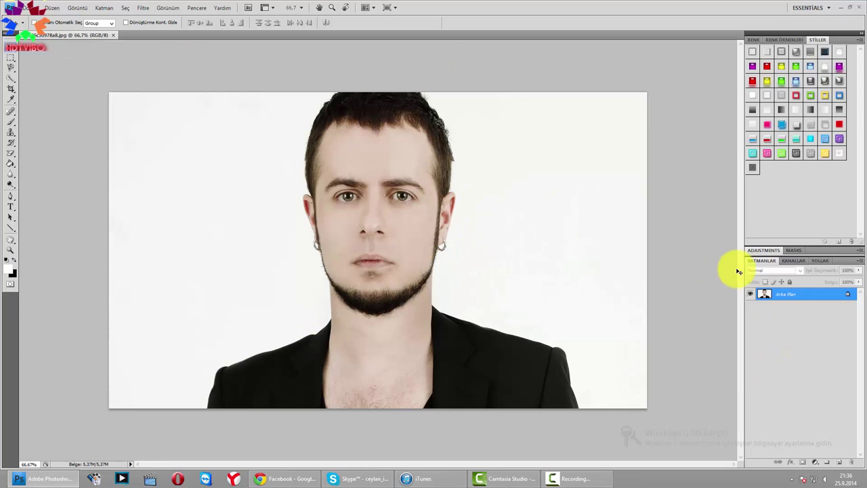
{"action": "double_click", "coordinate": [823, 295]}
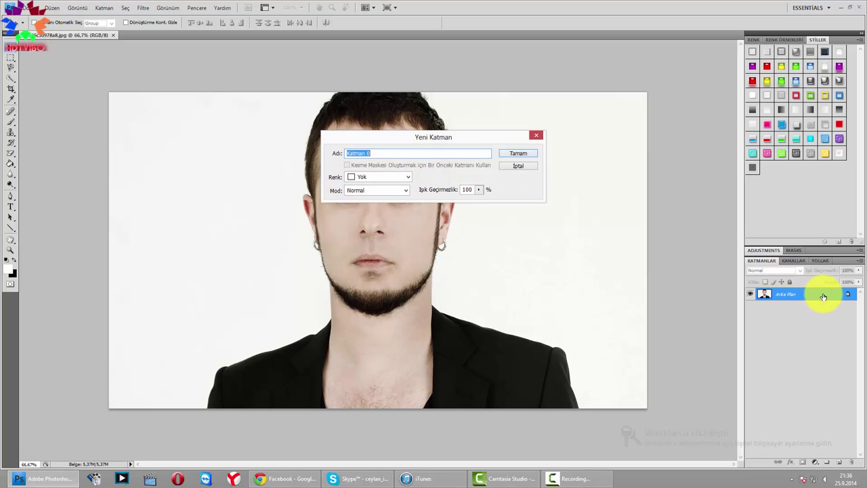
{"action": "key", "text": "Return"}
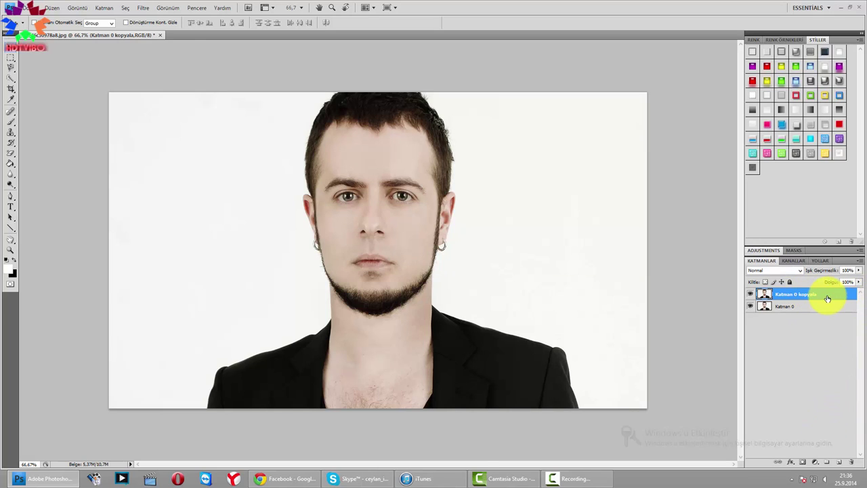
Apply the Kesme (Cutout) filter to Katman 0 kopyala: 8 levels, edge simplicity 0, fidelity 2.
{"action": "left_click", "coordinate": [141, 8]}
{"action": "left_click", "coordinate": [165, 46]}
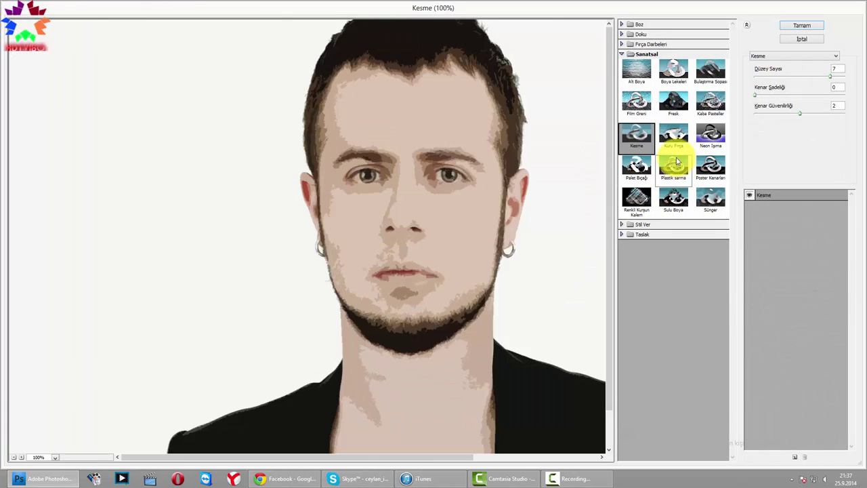
{"action": "left_click", "coordinate": [645, 142]}
{"action": "left_click", "coordinate": [645, 55]}
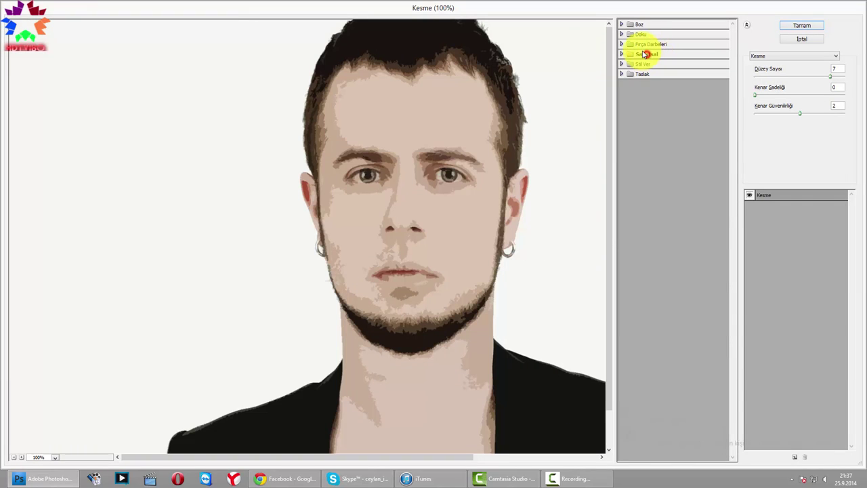
{"action": "left_click", "coordinate": [645, 54]}
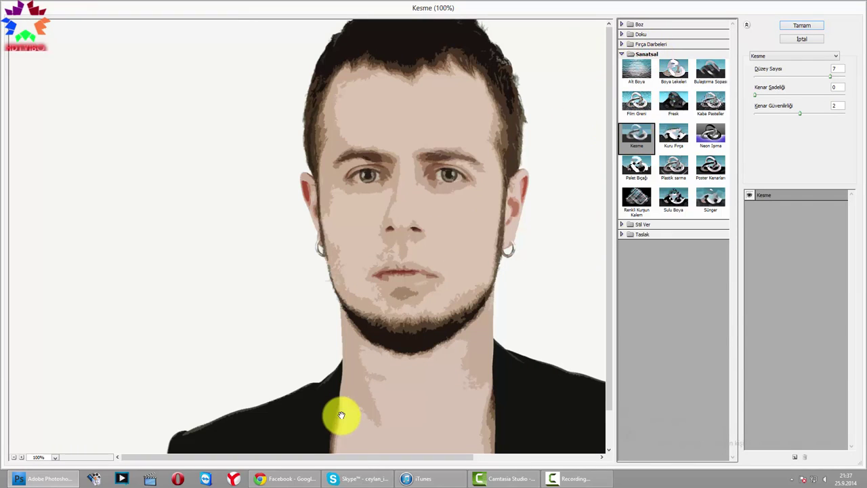
{"action": "left_click_drag", "start_coordinate": [352, 458], "coordinate": [397, 464]}
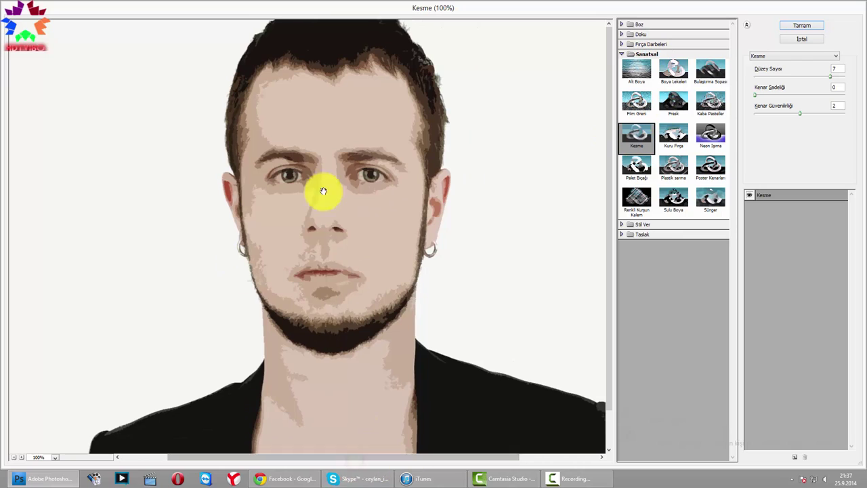
{"action": "left_click", "coordinate": [546, 149]}
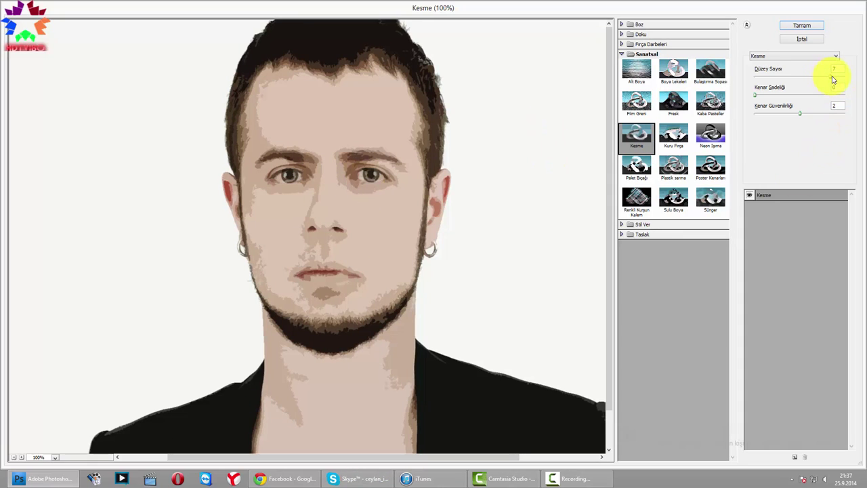
{"action": "left_click", "coordinate": [830, 78]}
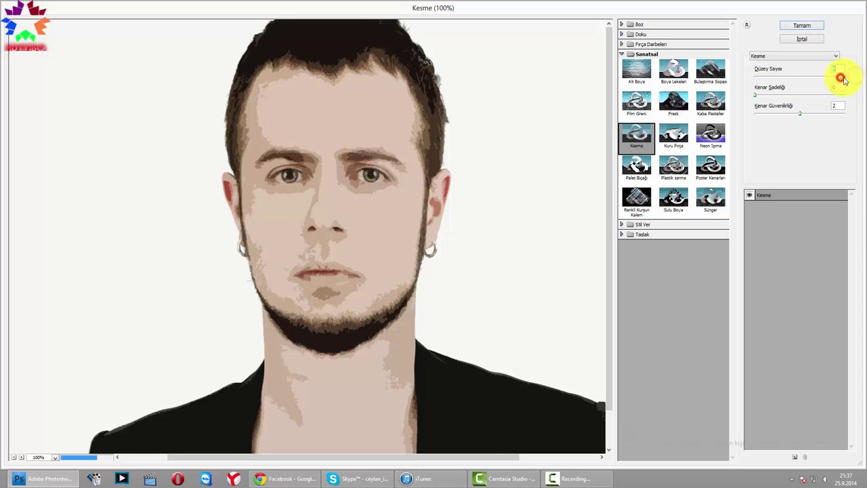
{"action": "left_click", "coordinate": [801, 25]}
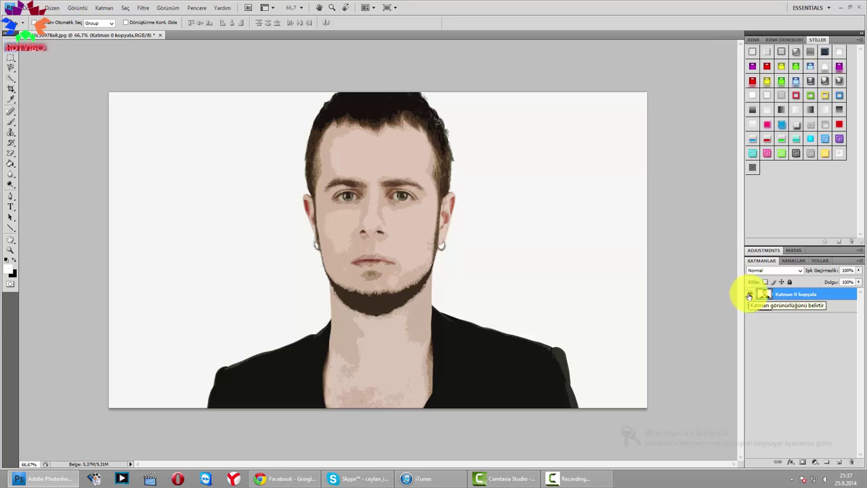
Hide Katman 0 kopyala and add an empty layer, Katman 1, above Katman 0.
{"action": "left_click", "coordinate": [749, 295]}
{"action": "left_click", "coordinate": [813, 307]}
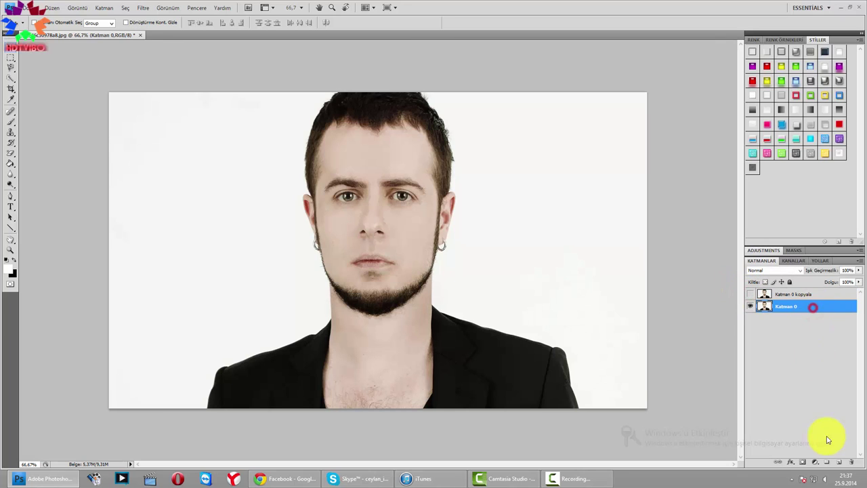
{"action": "left_click", "coordinate": [837, 461]}
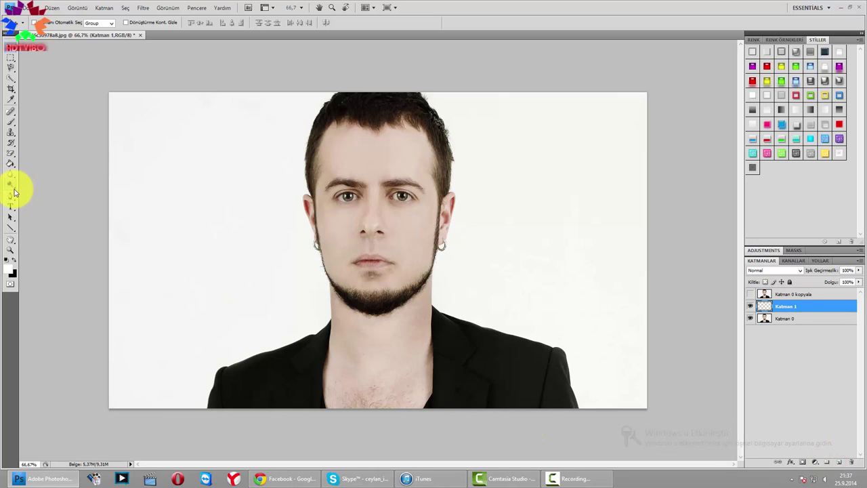
{"action": "left_click", "coordinate": [10, 197]}
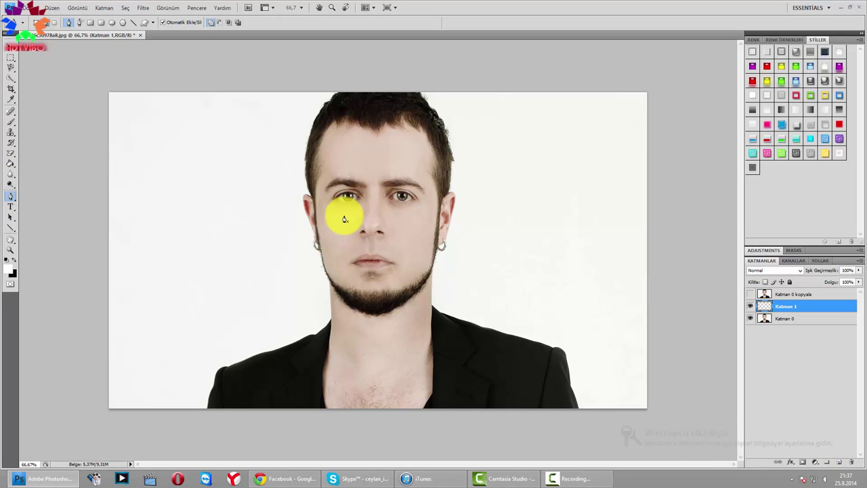
Start the face outline with Pen points along the hairline from left to right.
{"action": "scroll", "coordinate": [344, 219], "scroll_direction": "up", "scroll_amount": 1}
{"action": "scroll", "coordinate": [344, 218], "scroll_direction": "up", "scroll_amount": 2}
{"action": "scroll", "coordinate": [344, 218], "scroll_direction": "up", "scroll_amount": 1}
{"action": "scroll", "coordinate": [344, 219], "scroll_direction": "down", "scroll_amount": 2}
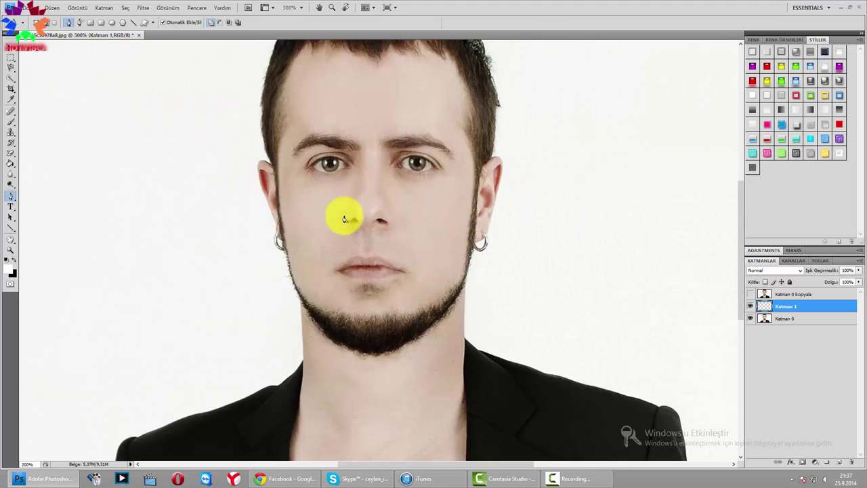
{"action": "scroll", "coordinate": [344, 218], "scroll_direction": "down", "scroll_amount": 2}
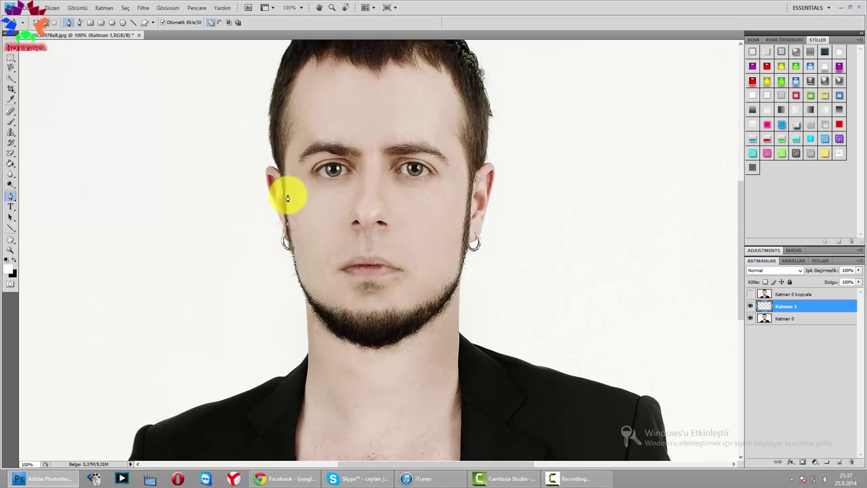
{"action": "left_click", "coordinate": [291, 127]}
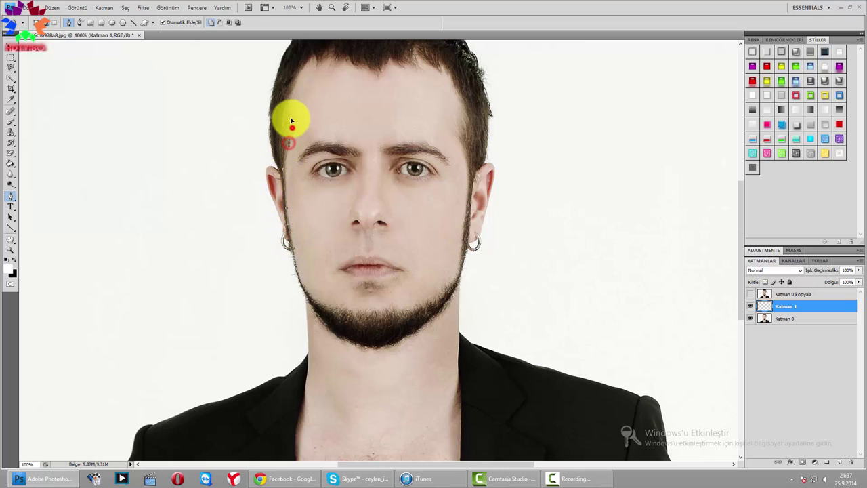
{"action": "left_click", "coordinate": [313, 54]}
{"action": "left_click", "coordinate": [329, 57]}
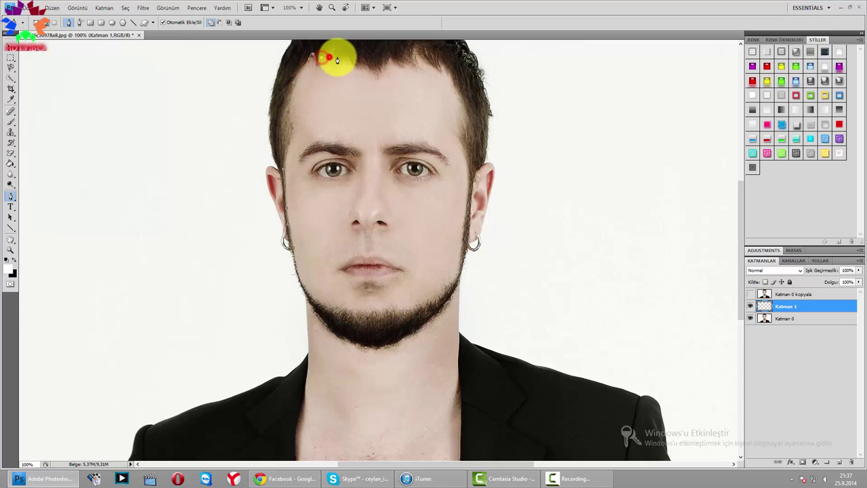
{"action": "left_click", "coordinate": [356, 63]}
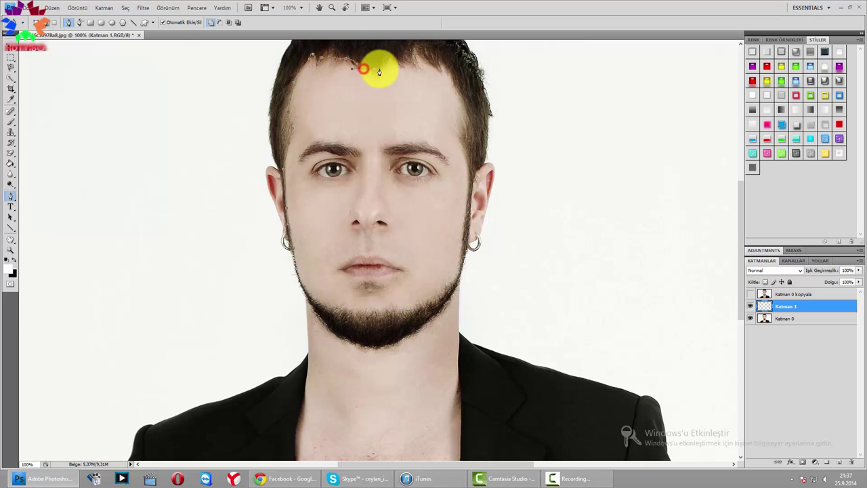
{"action": "left_click", "coordinate": [380, 68]}
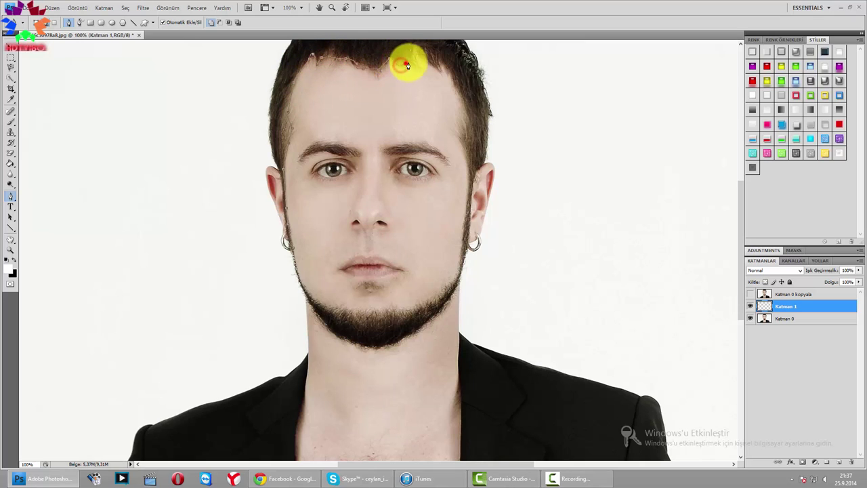
{"action": "left_click", "coordinate": [421, 64]}
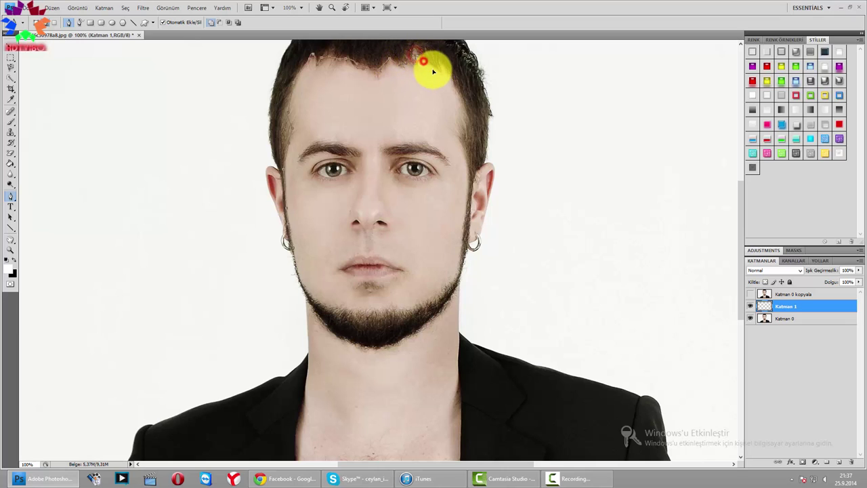
{"action": "left_click", "coordinate": [442, 66]}
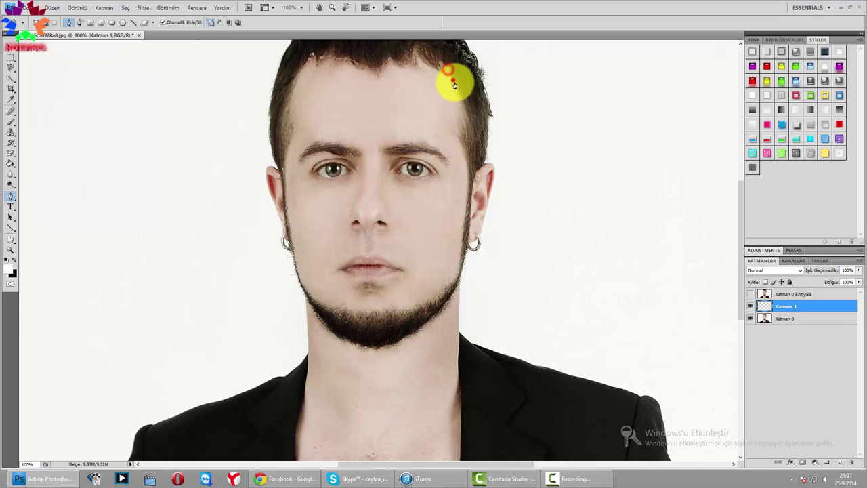
Continue the outline down the right ear, jaw and beard edge, closing it at the start.
{"action": "left_click", "coordinate": [466, 112]}
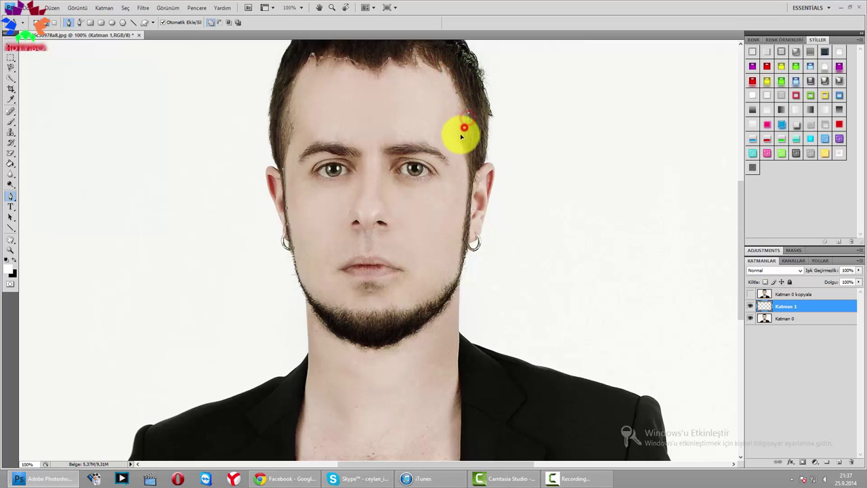
{"action": "left_click", "coordinate": [471, 168]}
{"action": "left_click", "coordinate": [466, 195]}
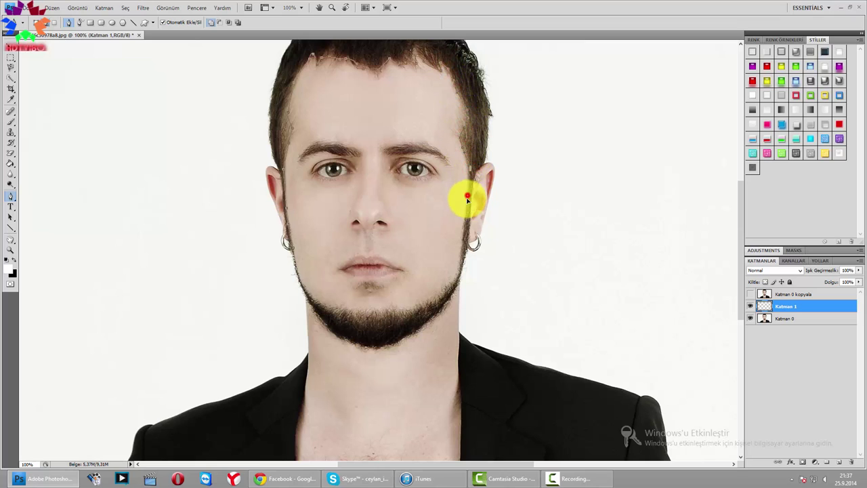
{"action": "left_click", "coordinate": [462, 248]}
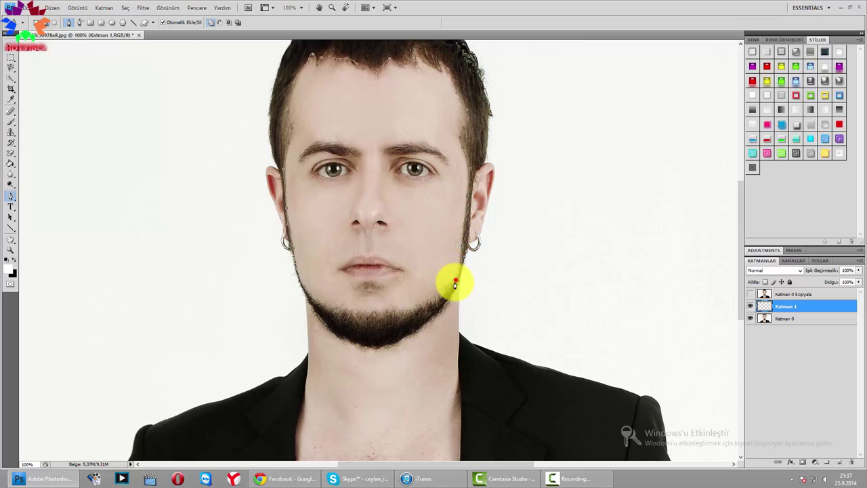
{"action": "left_click", "coordinate": [437, 301]}
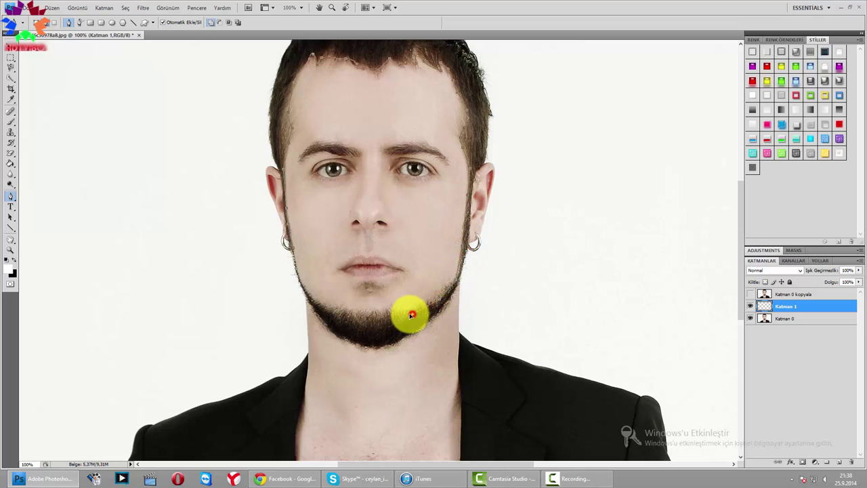
{"action": "left_click", "coordinate": [349, 314]}
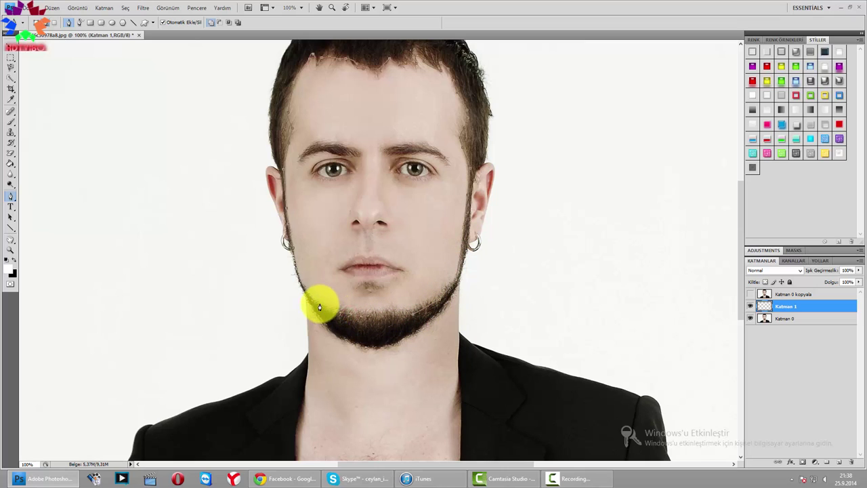
{"action": "left_click", "coordinate": [302, 284]}
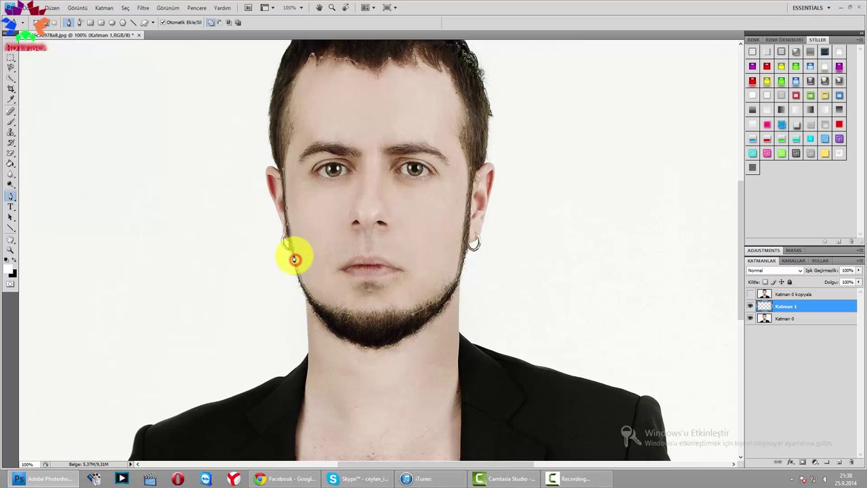
{"action": "left_click", "coordinate": [292, 250]}
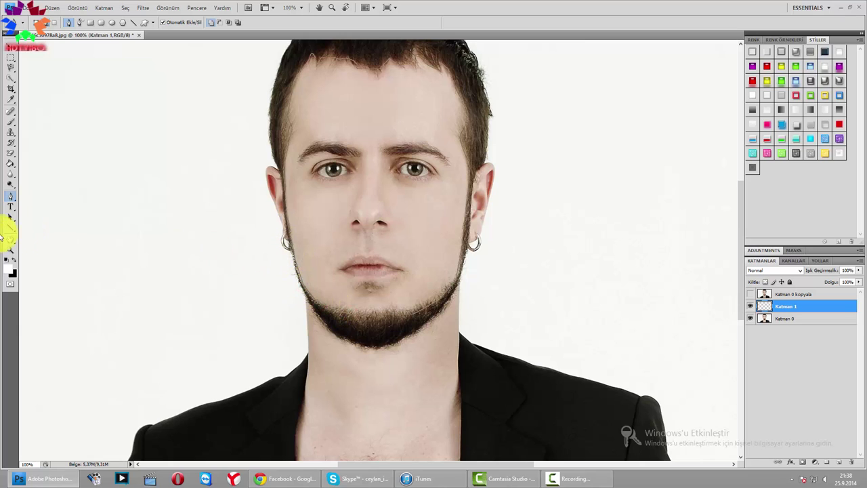
{"action": "left_click", "coordinate": [10, 271]}
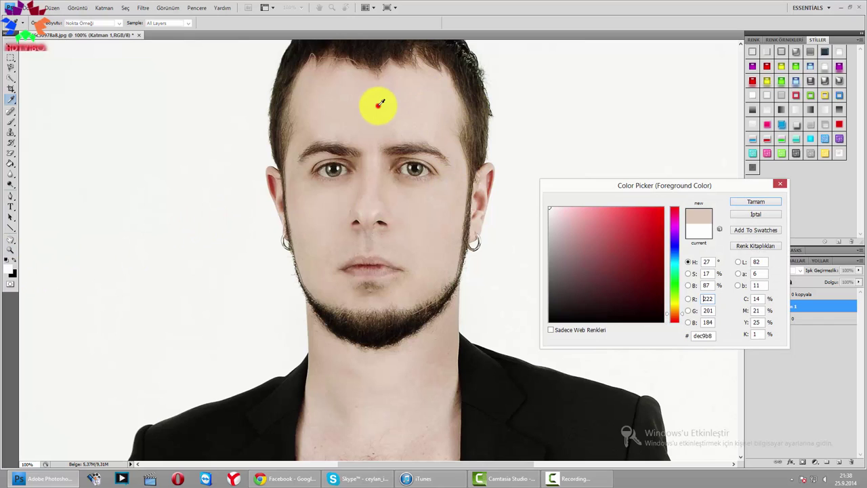
Sample the forehead's skin tone dec9b8 as the foreground colour.
{"action": "left_click", "coordinate": [372, 105]}
{"action": "left_click", "coordinate": [344, 116]}
{"action": "left_click", "coordinate": [319, 223]}
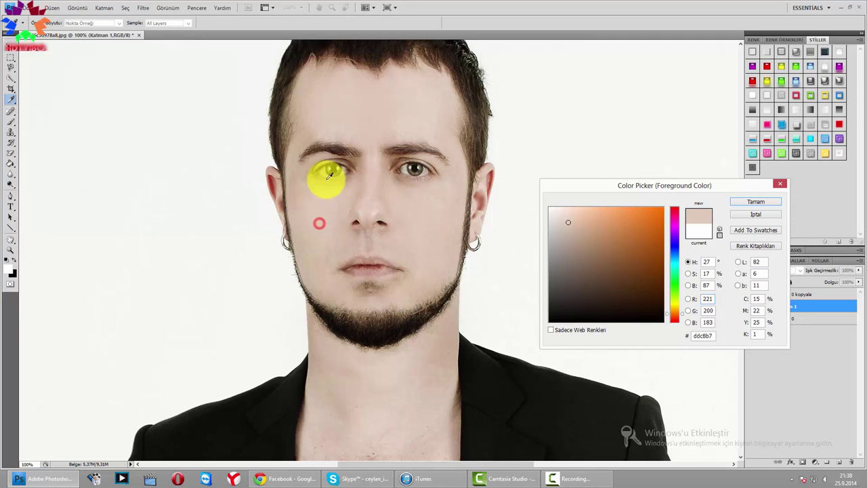
{"action": "left_click", "coordinate": [326, 114]}
{"action": "left_click", "coordinate": [350, 109]}
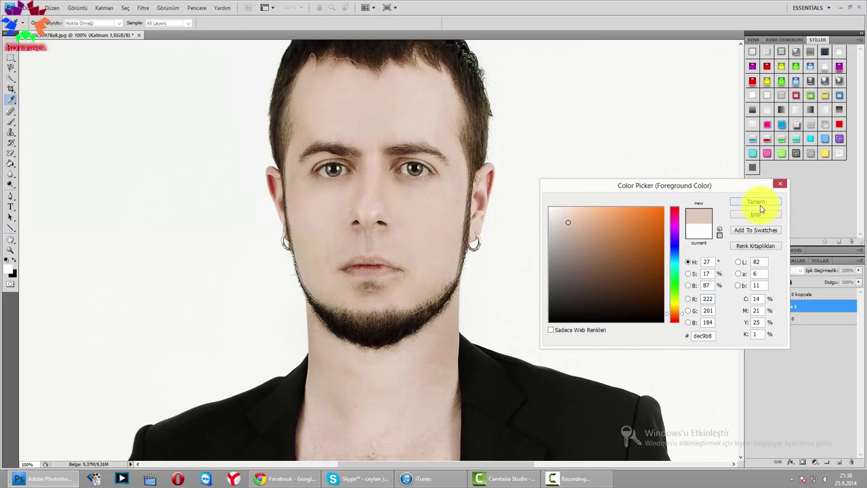
{"action": "left_click", "coordinate": [759, 204]}
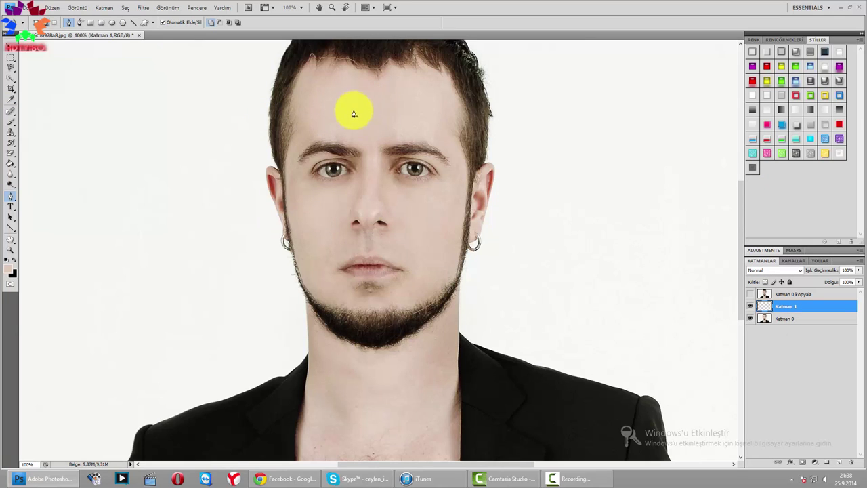
Fill the face path with the foreground skin tone at 100% on Katman 1.
{"action": "right_click", "coordinate": [357, 113]}
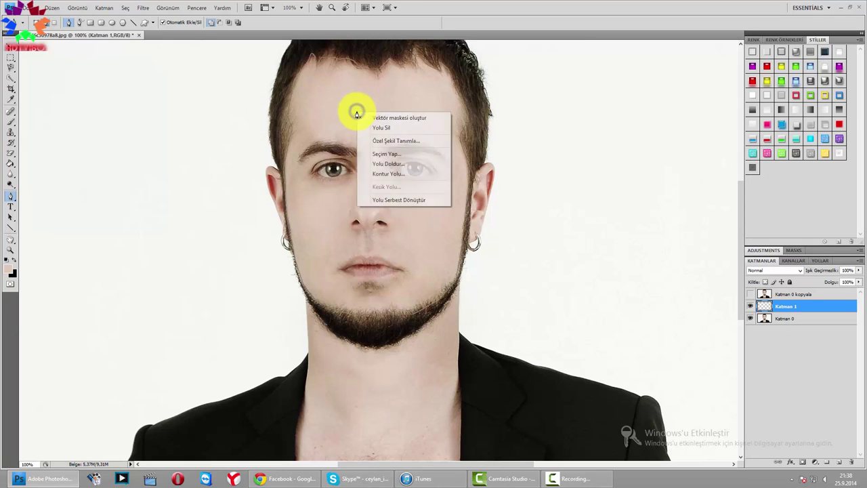
{"action": "left_click", "coordinate": [403, 164]}
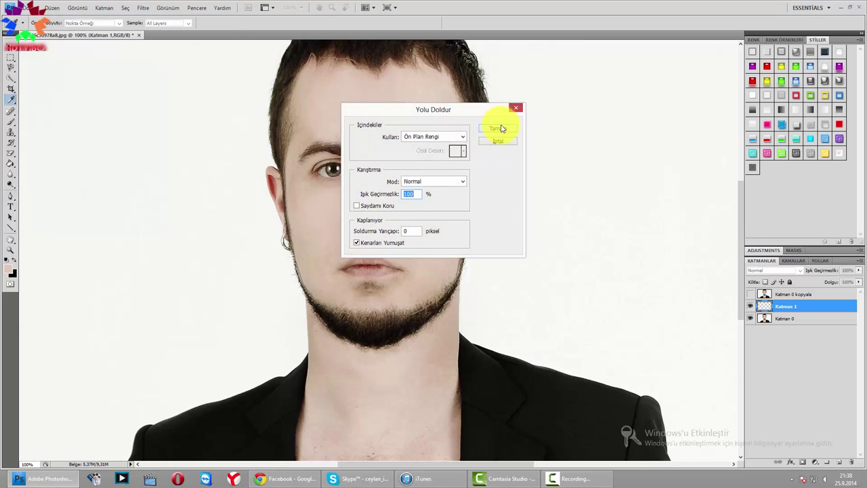
{"action": "left_click", "coordinate": [500, 128]}
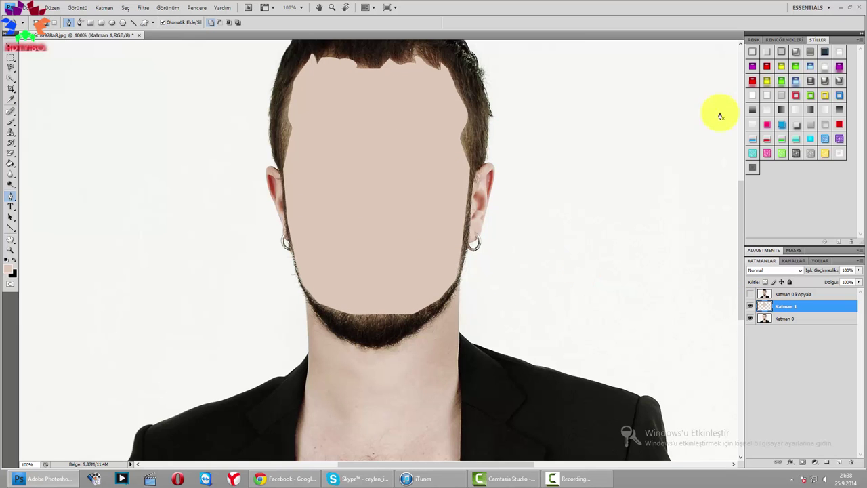
Show and select Katman 0 kopyala, then set its opacity to 40%.
{"action": "left_click", "coordinate": [752, 319]}
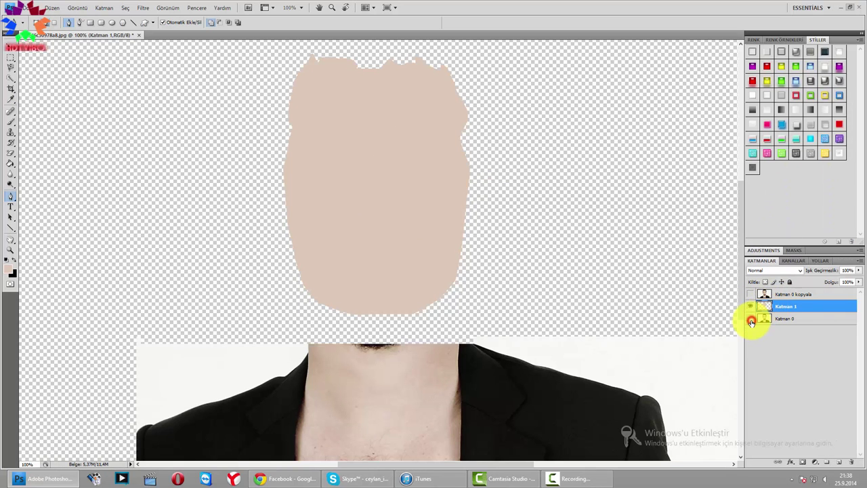
{"action": "left_click", "coordinate": [751, 319]}
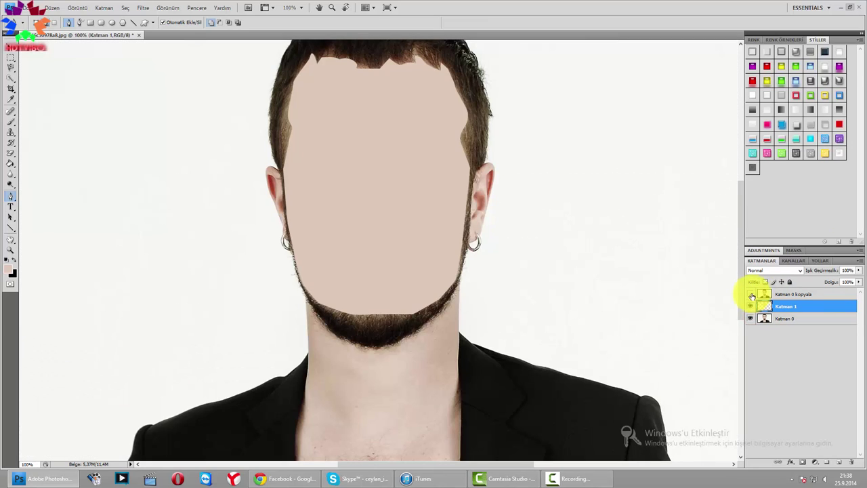
{"action": "left_click", "coordinate": [752, 294]}
{"action": "left_click", "coordinate": [791, 294]}
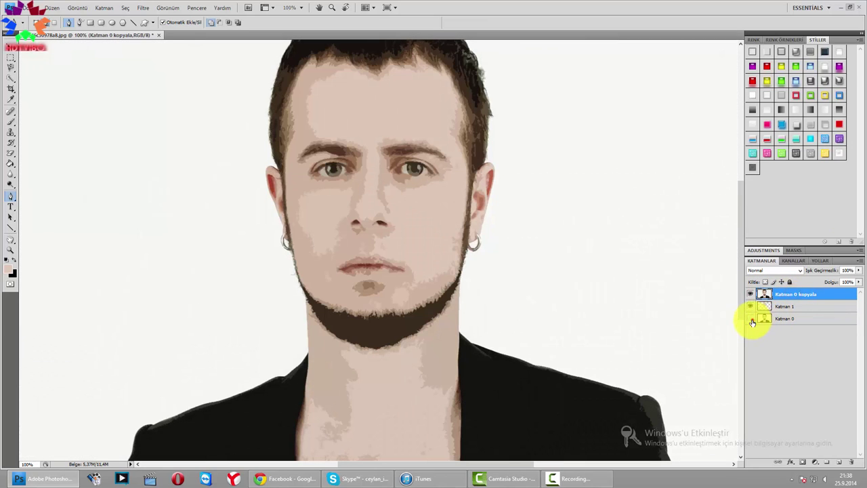
{"action": "left_click", "coordinate": [752, 320]}
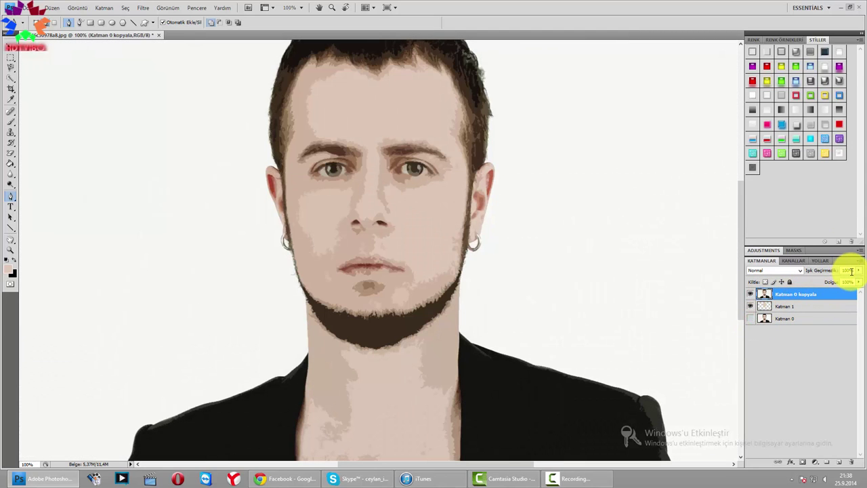
{"action": "left_click", "coordinate": [844, 270]}
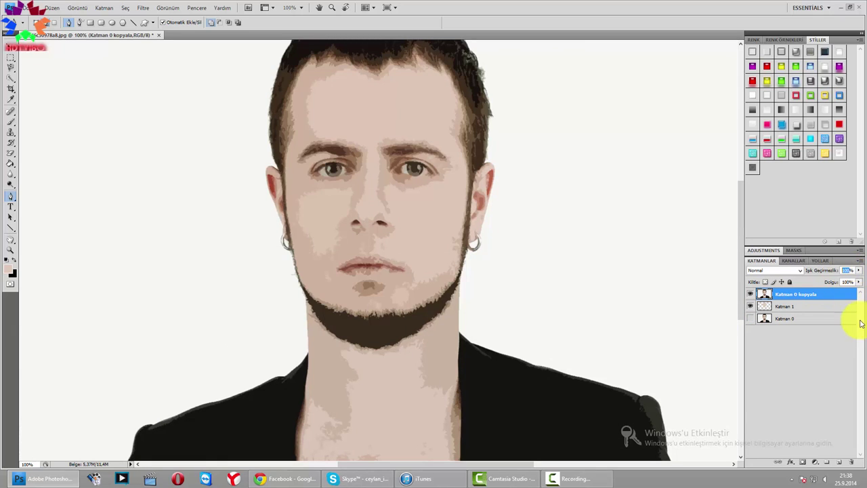
{"action": "type", "text": "40"}
{"action": "key", "text": "Return"}
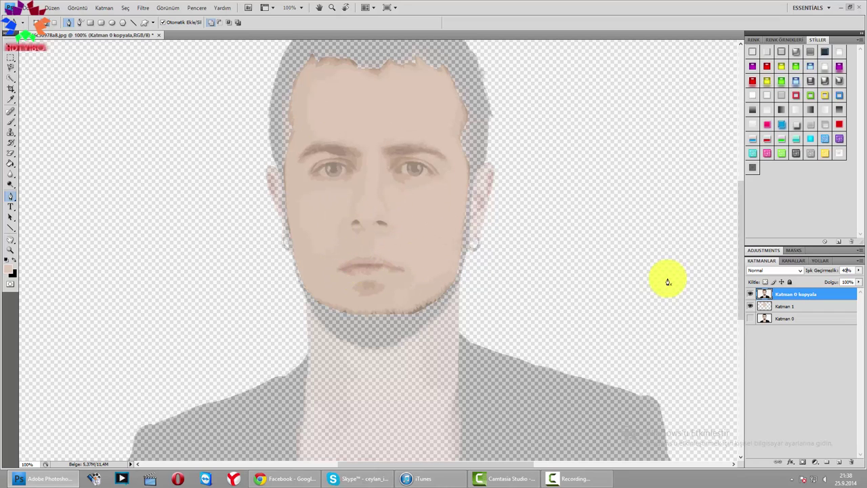
Hide Katman 0 kopyala, show the original photo, and select Katman 1.
{"action": "left_click", "coordinate": [749, 318]}
{"action": "left_click", "coordinate": [750, 294]}
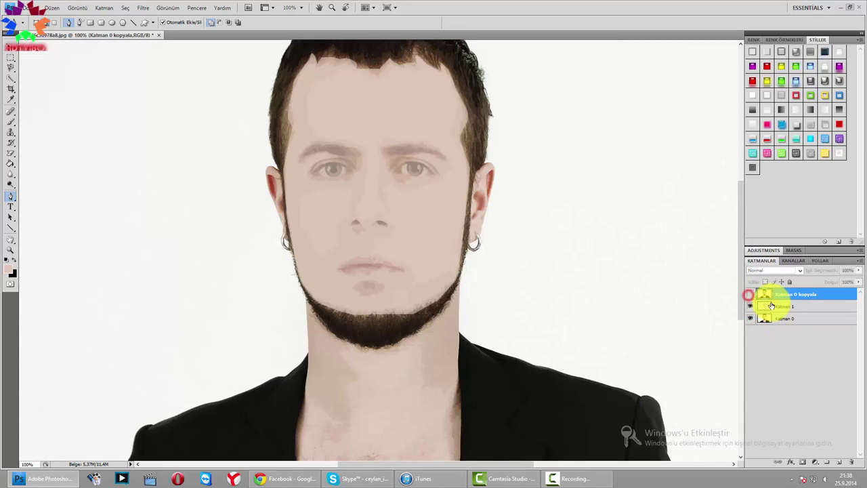
{"action": "left_click", "coordinate": [796, 308]}
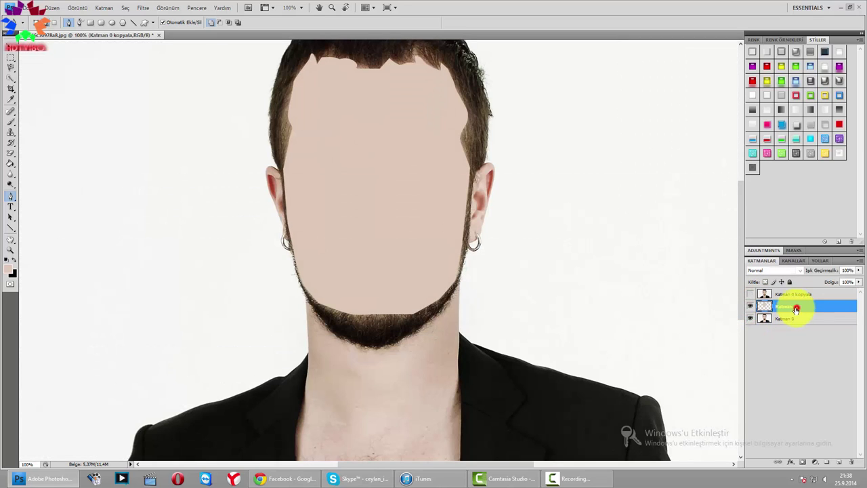
Add new layer Katman 2, hide Katman 1, and zoom to 200%.
{"action": "left_click", "coordinate": [839, 462]}
{"action": "left_click", "coordinate": [750, 318]}
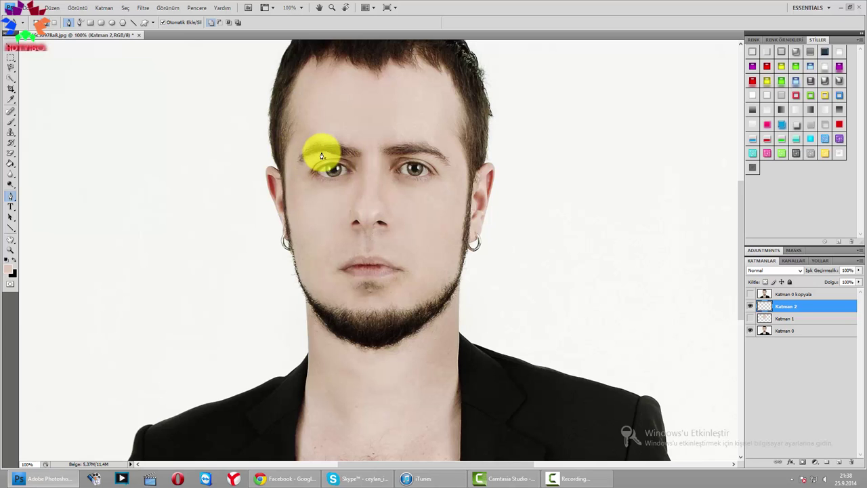
{"action": "key", "text": "ctrl+plus"}
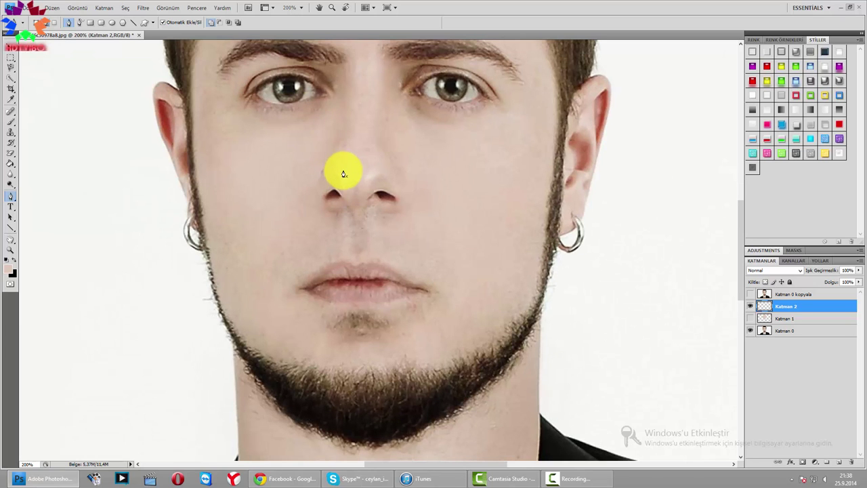
{"action": "left_click_drag", "start_coordinate": [738, 214], "coordinate": [738, 187]}
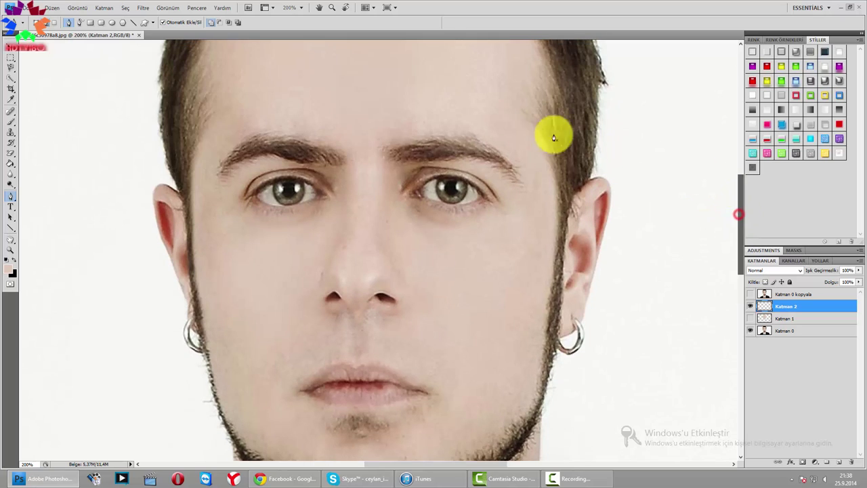
Trace closed Pen outlines around both eyebrows.
{"action": "mouse_move", "coordinate": [393, 159]}
{"action": "left_mouse_down"}
{"action": "mouse_move", "coordinate": [503, 167]}
{"action": "mouse_move", "coordinate": [451, 152]}
{"action": "mouse_move", "coordinate": [397, 158]}
{"action": "left_mouse_up"}
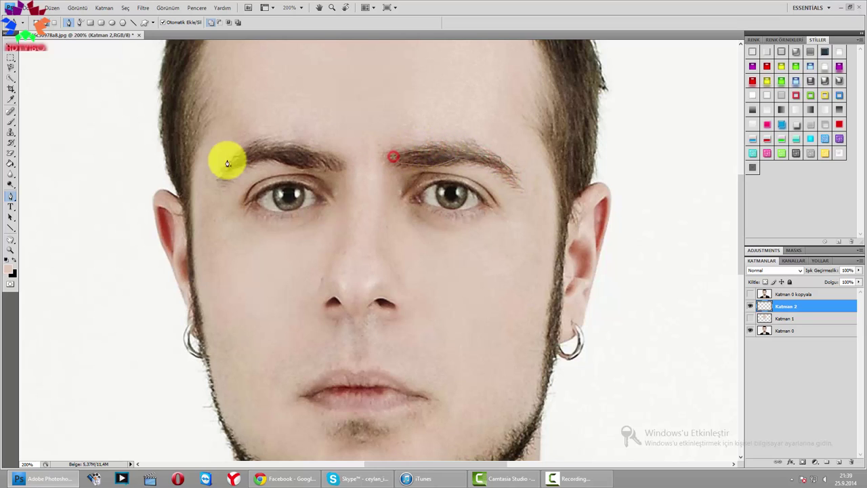
{"action": "mouse_move", "coordinate": [220, 178]}
{"action": "left_mouse_down"}
{"action": "mouse_move", "coordinate": [275, 161]}
{"action": "mouse_move", "coordinate": [296, 174]}
{"action": "mouse_move", "coordinate": [327, 175]}
{"action": "mouse_move", "coordinate": [298, 148]}
{"action": "mouse_move", "coordinate": [271, 142]}
{"action": "mouse_move", "coordinate": [244, 144]}
{"action": "mouse_move", "coordinate": [229, 168]}
{"action": "left_mouse_up"}
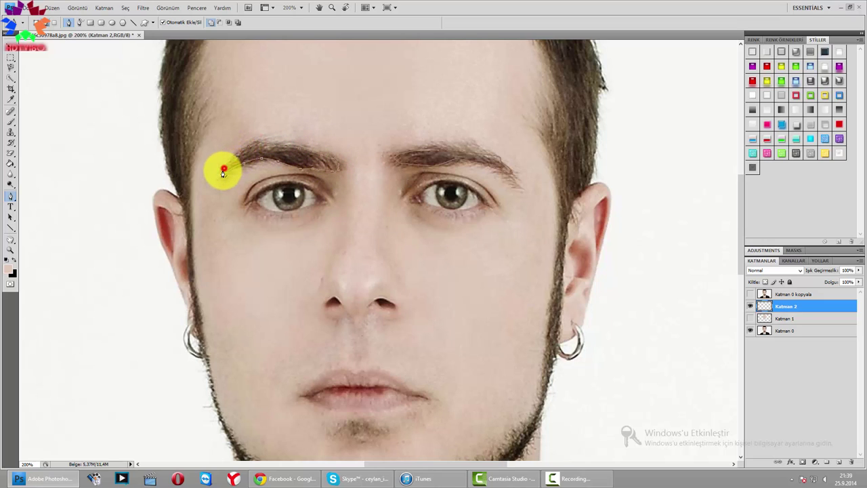
{"action": "left_click", "coordinate": [223, 181]}
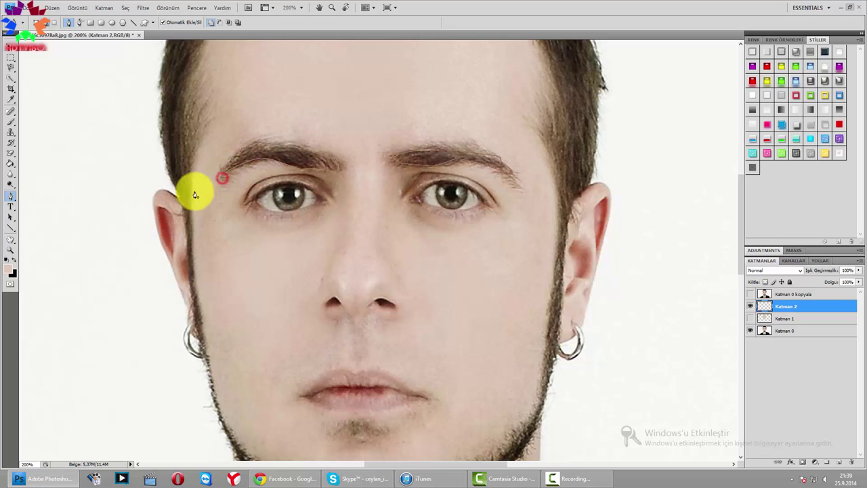
Sample a dark eyebrow brown as foreground and fill both eyebrow paths with it.
{"action": "left_click", "coordinate": [7, 272]}
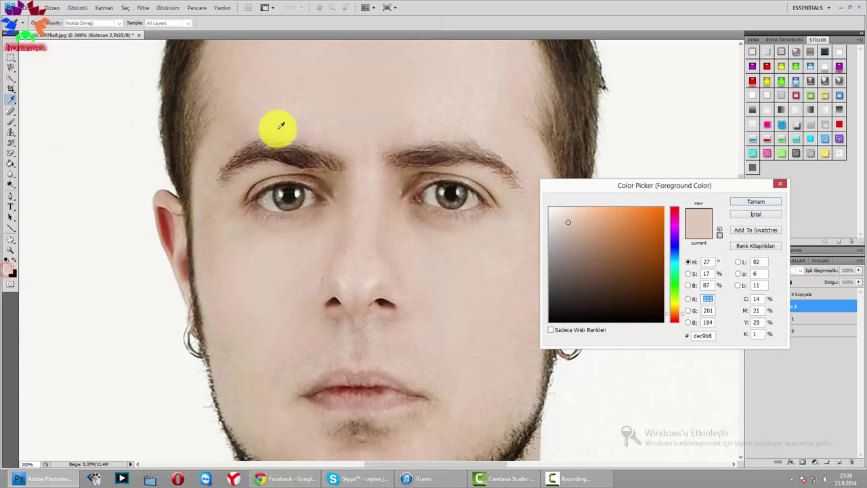
{"action": "left_click", "coordinate": [283, 150]}
{"action": "left_click_drag", "start_coordinate": [307, 153], "coordinate": [471, 158]}
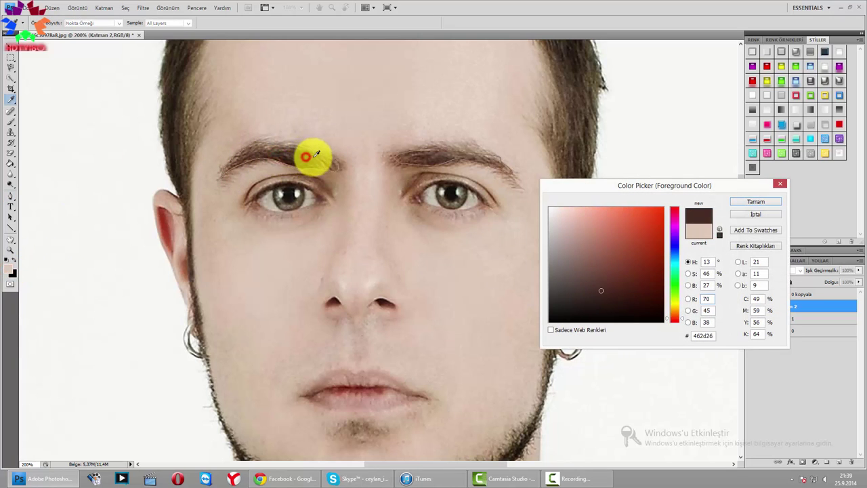
{"action": "left_click", "coordinate": [756, 201]}
{"action": "key", "text": "p"}
{"action": "right_click", "coordinate": [434, 187]}
{"action": "left_click", "coordinate": [473, 242]}
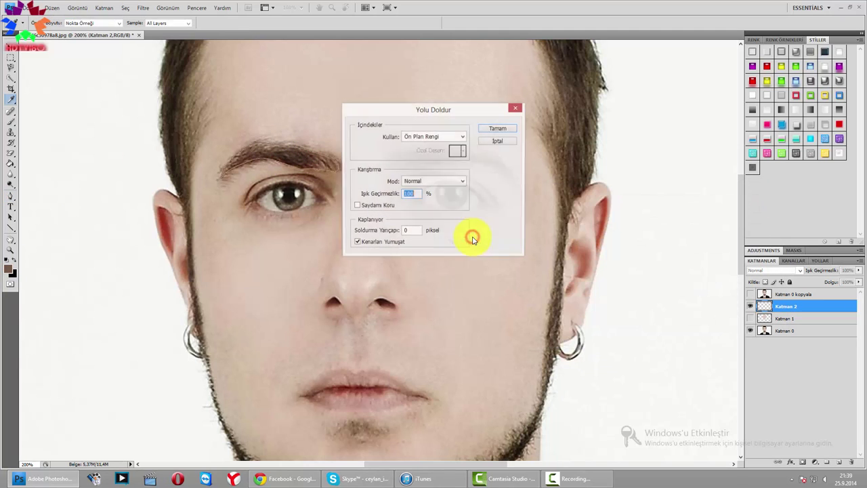
{"action": "key", "text": "Return"}
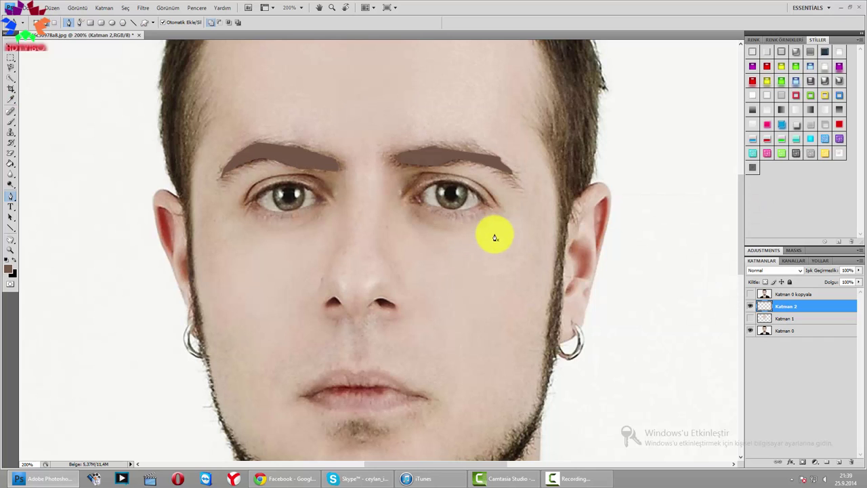
Toggle layer visibility to check the painted skin and eyebrows against the photo.
{"action": "left_click", "coordinate": [750, 318]}
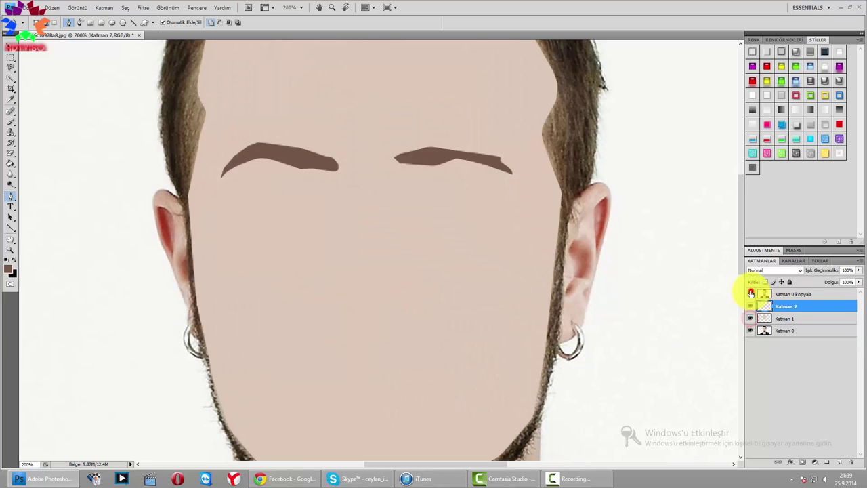
{"action": "left_click", "coordinate": [750, 293]}
{"action": "left_click", "coordinate": [751, 330]}
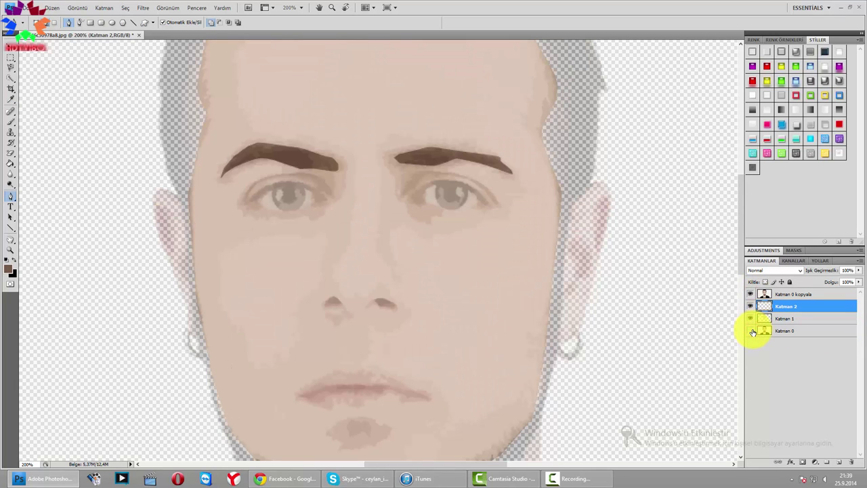
{"action": "left_click", "coordinate": [751, 330]}
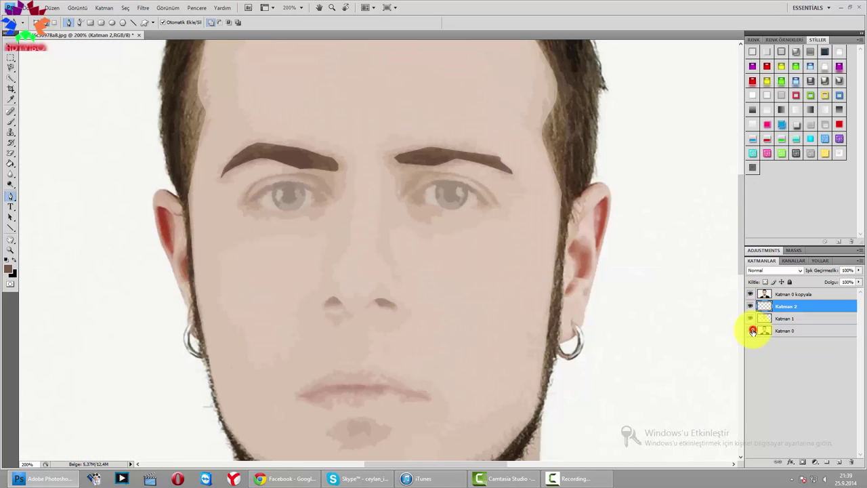
{"action": "left_click", "coordinate": [751, 331]}
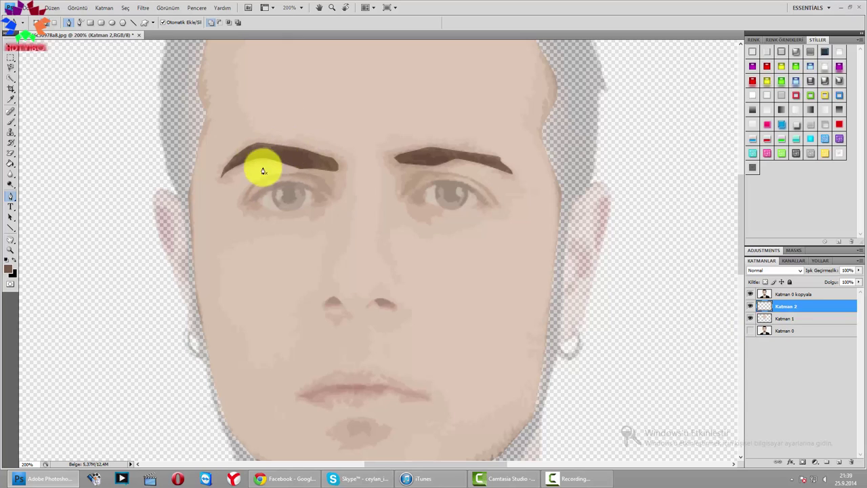
{"action": "left_click", "coordinate": [750, 330]}
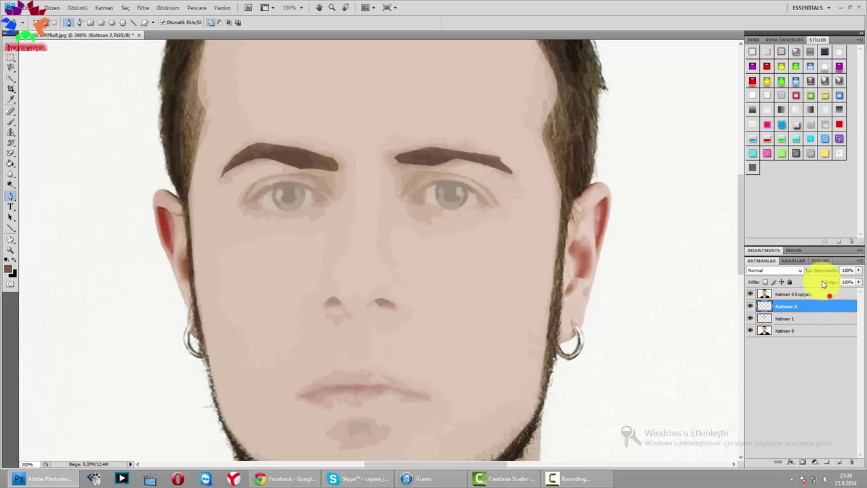
Set Katman 0 kopyala to 40% opacity, hide it and Katman 1, and select Katman 2.
{"action": "left_click", "coordinate": [816, 294]}
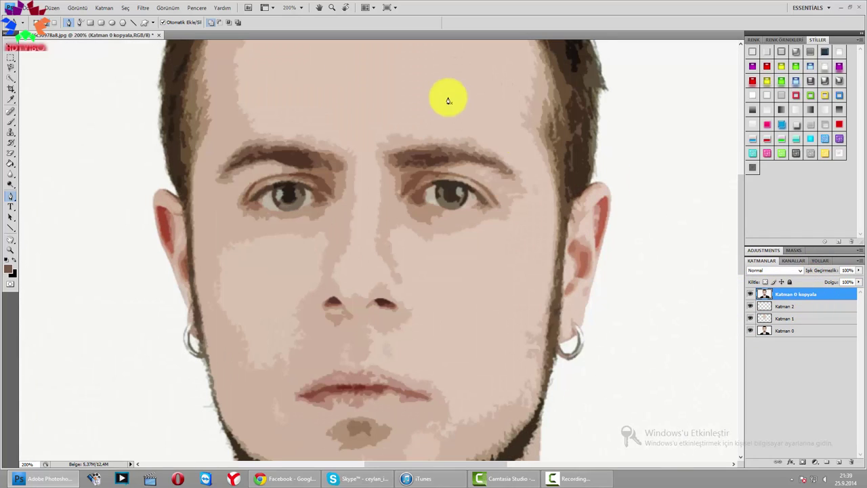
{"action": "left_click", "coordinate": [847, 270]}
{"action": "type", "text": "4"}
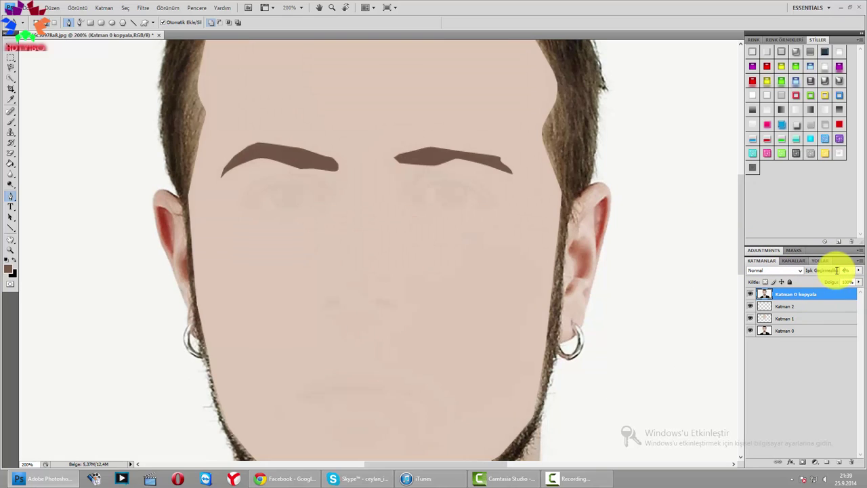
{"action": "type", "text": "0"}
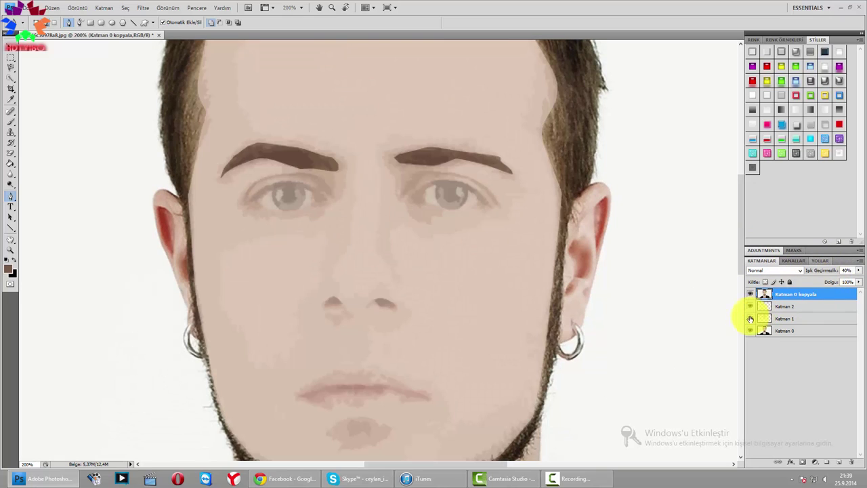
{"action": "left_click", "coordinate": [750, 293]}
{"action": "left_click", "coordinate": [750, 318]}
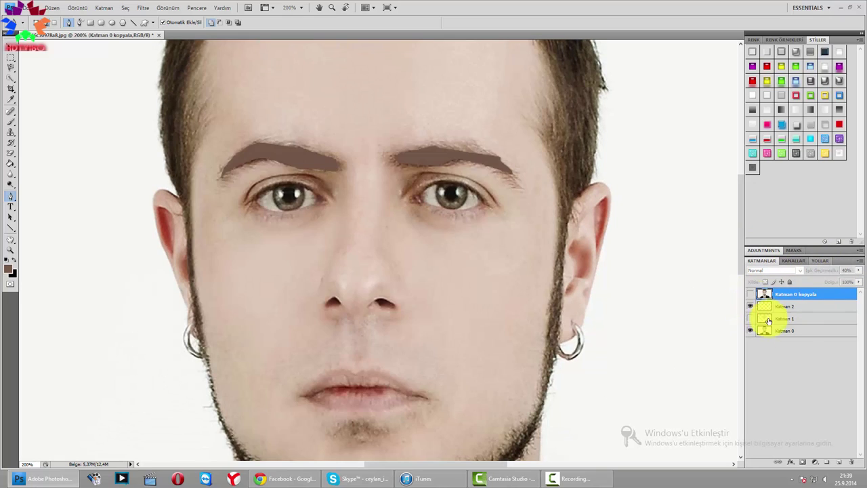
{"action": "left_click", "coordinate": [810, 303]}
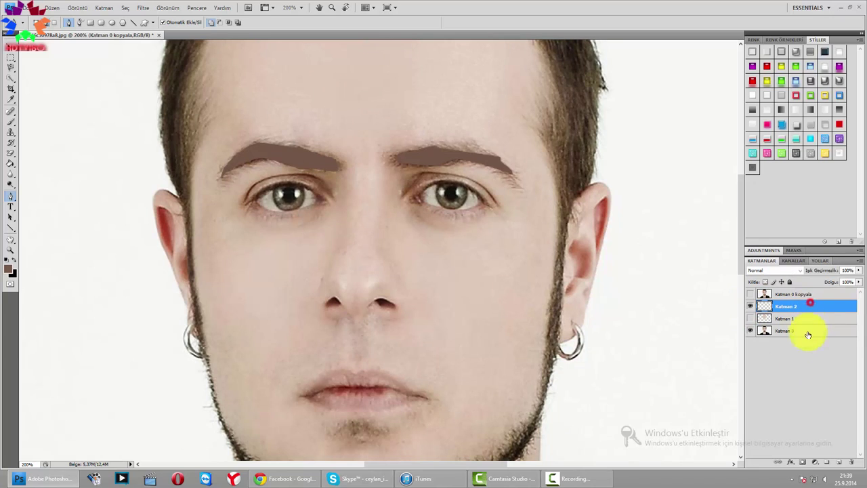
Add layer Katman 3 and begin a Pen path around the left eye white.
{"action": "left_click", "coordinate": [838, 464]}
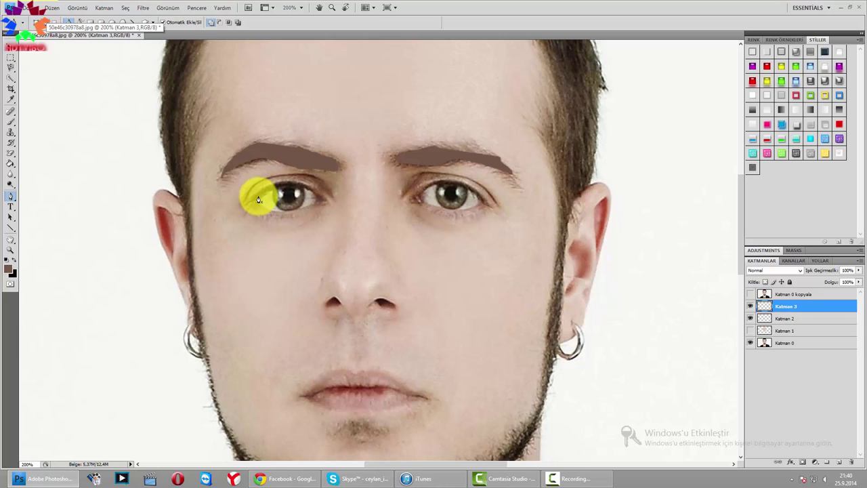
{"action": "left_click_drag", "start_coordinate": [257, 201], "coordinate": [268, 194]}
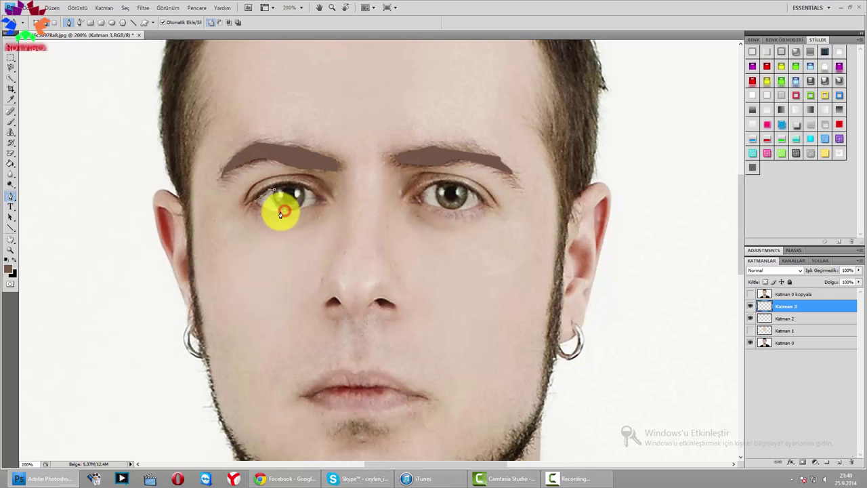
{"action": "left_click_drag", "start_coordinate": [261, 208], "coordinate": [296, 191]}
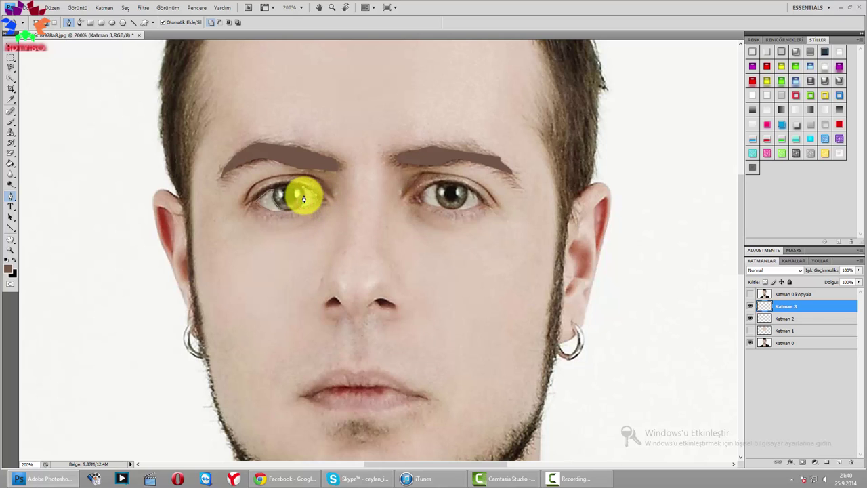
Sample a pale colour from the eye white and fill the left eye path with it.
{"action": "left_click", "coordinate": [10, 273]}
{"action": "left_click", "coordinate": [270, 199]}
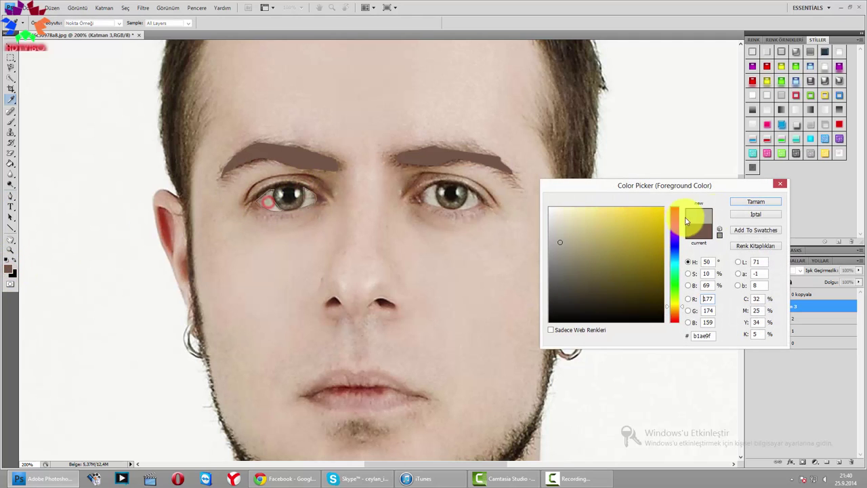
{"action": "left_click", "coordinate": [750, 202]}
{"action": "key", "text": "p"}
{"action": "right_click", "coordinate": [341, 218]}
{"action": "left_click", "coordinate": [355, 267]}
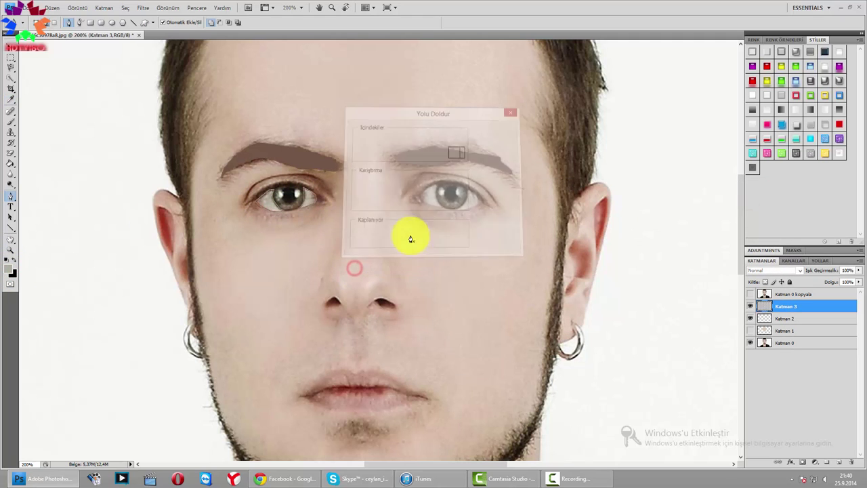
{"action": "key", "text": "Return"}
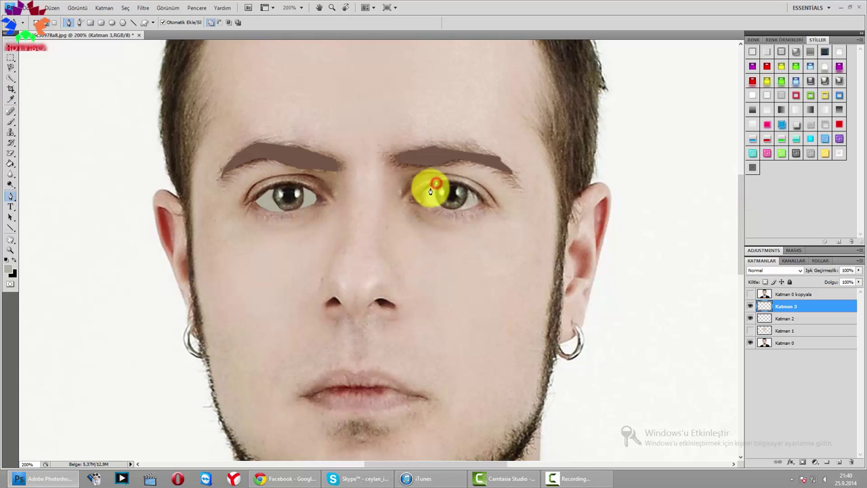
Trace the right eye white with the Pen and fill it with the same pale colour.
{"action": "left_click_drag", "start_coordinate": [424, 193], "coordinate": [424, 209]}
{"action": "left_click", "coordinate": [424, 205]}
{"action": "left_click", "coordinate": [443, 210]}
{"action": "left_click_drag", "start_coordinate": [437, 188], "coordinate": [465, 196]}
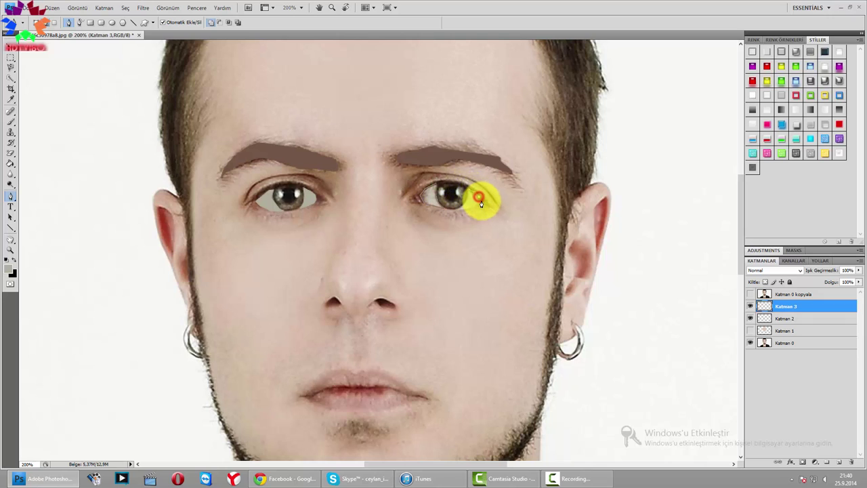
{"action": "left_click_drag", "start_coordinate": [474, 196], "coordinate": [466, 213]}
{"action": "right_click", "coordinate": [401, 192]}
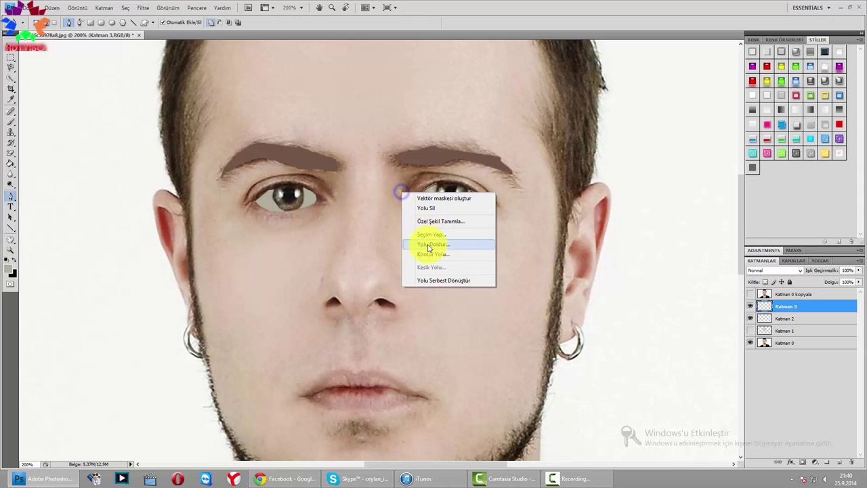
{"action": "left_click", "coordinate": [428, 248]}
{"action": "key", "text": "Return"}
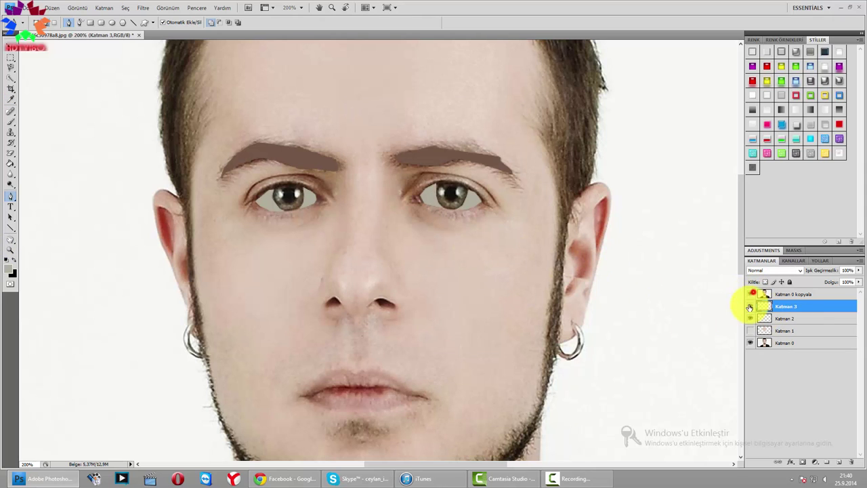
{"action": "left_click_drag", "start_coordinate": [750, 307], "coordinate": [750, 330]}
{"action": "left_click", "coordinate": [750, 342]}
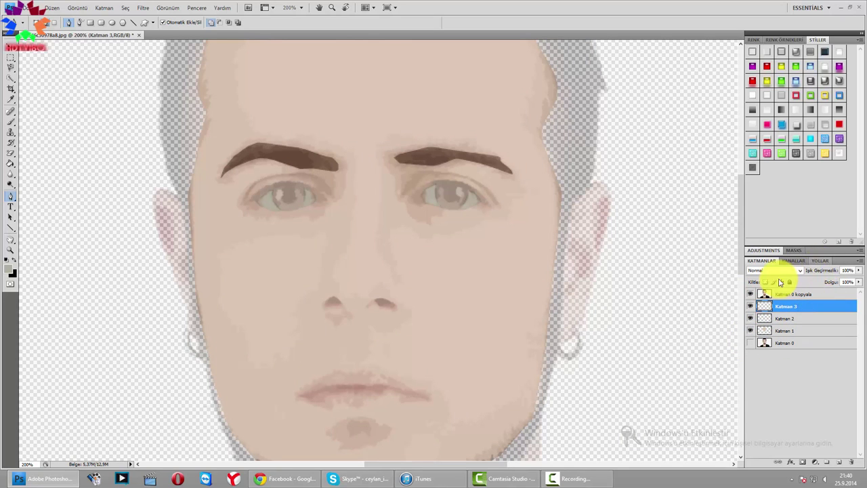
{"action": "left_click", "coordinate": [750, 342]}
{"action": "left_click_drag", "start_coordinate": [750, 306], "coordinate": [751, 330]}
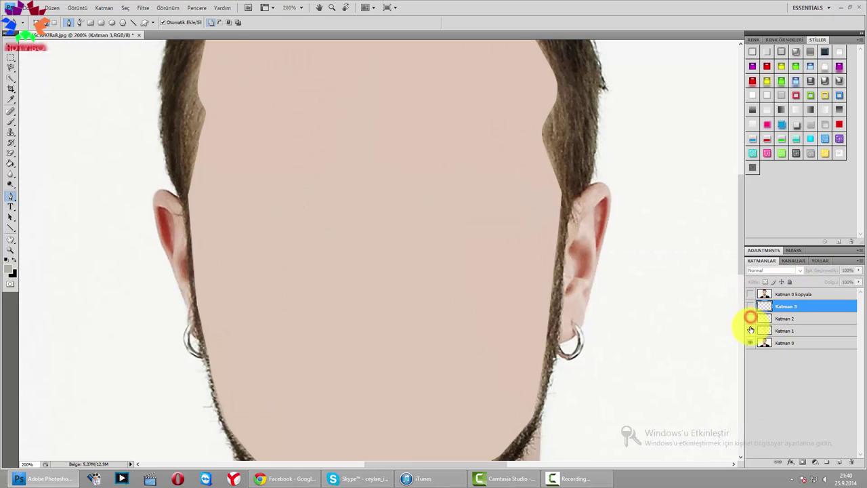
{"action": "left_click", "coordinate": [750, 306]}
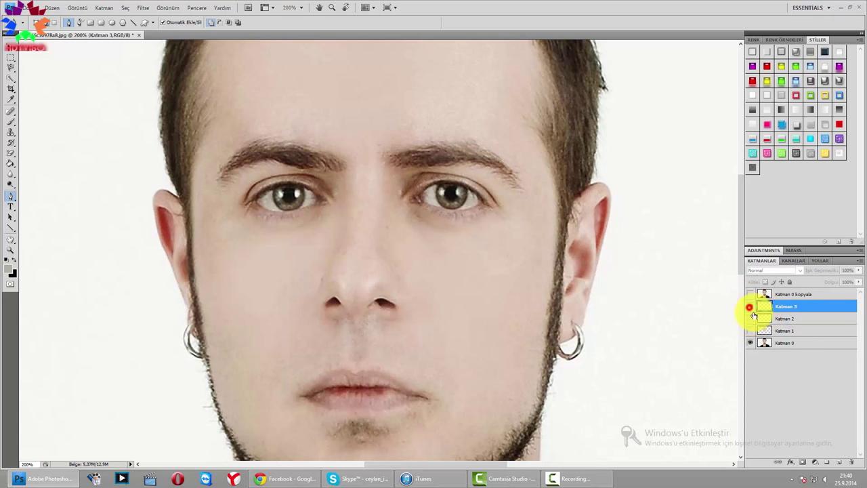
Trace Pen paths around the right and left irises.
{"action": "left_click", "coordinate": [436, 198]}
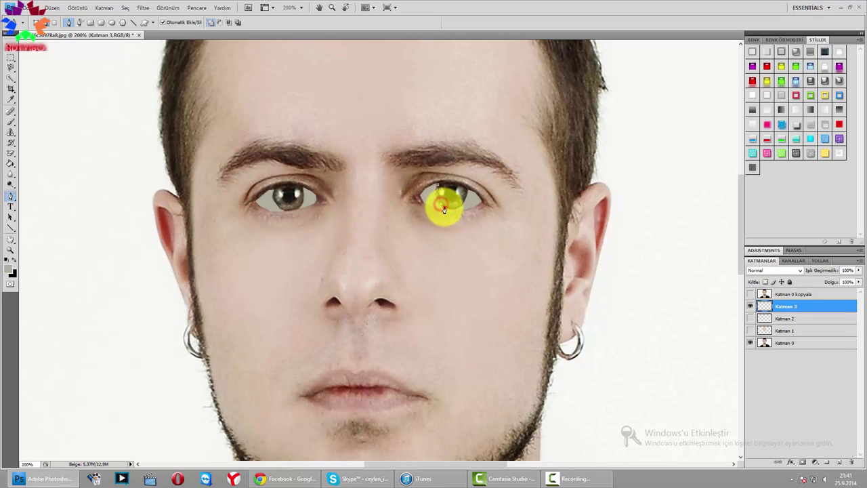
{"action": "mouse_move", "coordinate": [444, 210]}
{"action": "left_mouse_down"}
{"action": "mouse_move", "coordinate": [467, 201]}
{"action": "mouse_move", "coordinate": [465, 188]}
{"action": "mouse_move", "coordinate": [441, 186]}
{"action": "left_mouse_up"}
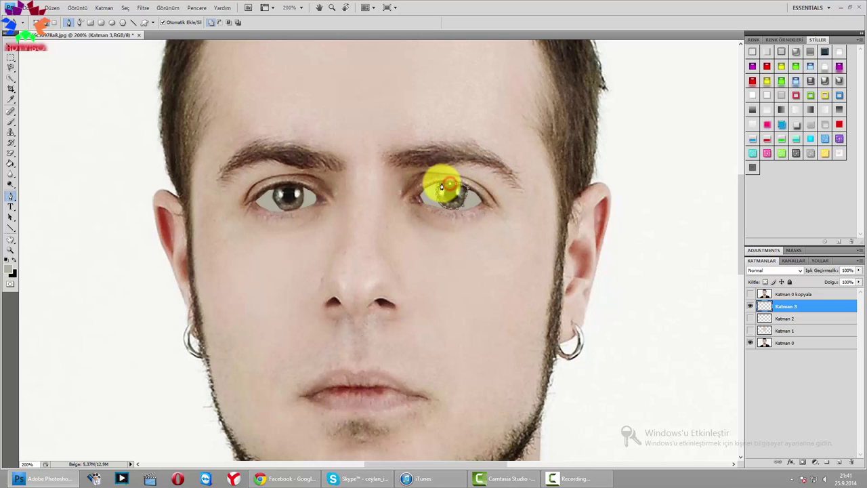
{"action": "left_click", "coordinate": [439, 185]}
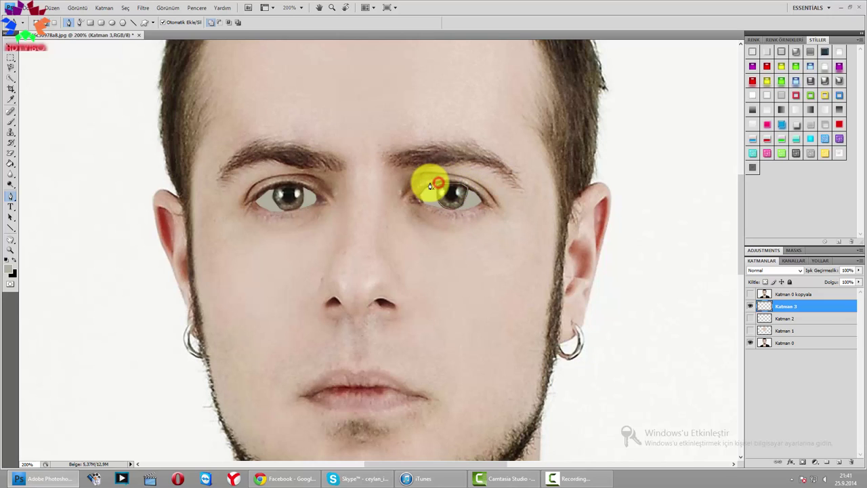
{"action": "left_click", "coordinate": [273, 194]}
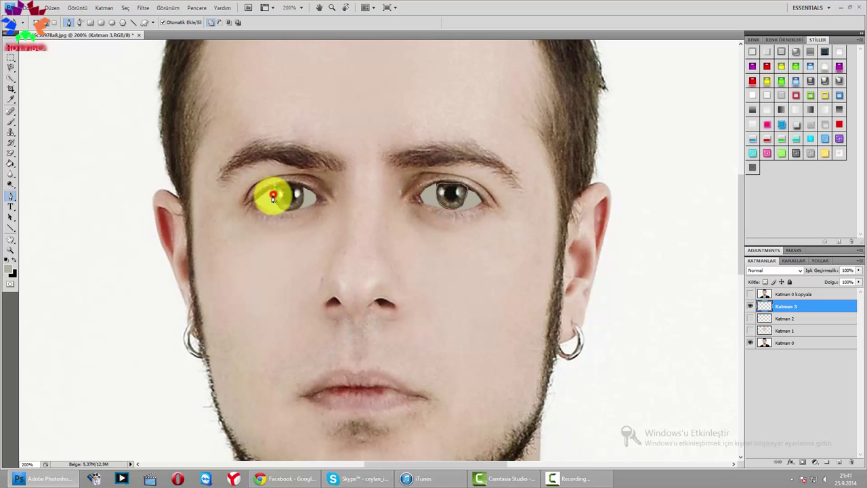
{"action": "mouse_move", "coordinate": [273, 197]}
{"action": "left_mouse_down"}
{"action": "mouse_move", "coordinate": [278, 210]}
{"action": "mouse_move", "coordinate": [302, 203]}
{"action": "mouse_move", "coordinate": [288, 184]}
{"action": "mouse_move", "coordinate": [277, 187]}
{"action": "left_mouse_up"}
{"action": "left_click", "coordinate": [286, 212]}
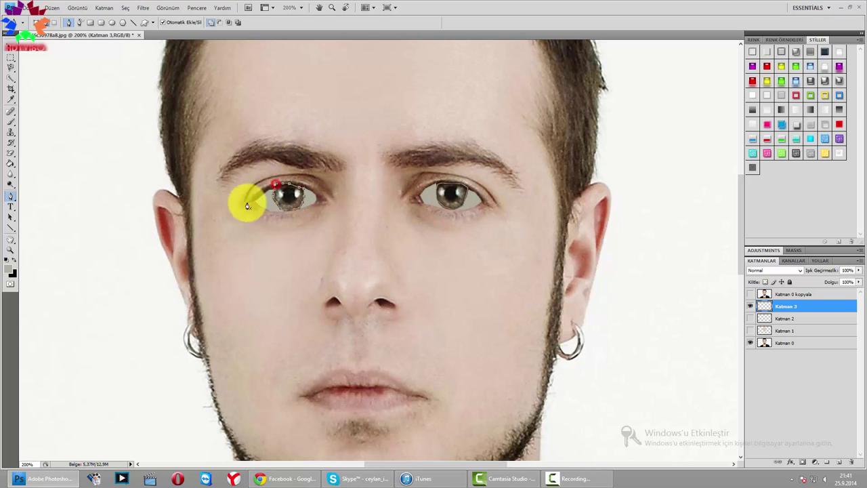
Sample the dark brown iris colour and fill the iris paths with it.
{"action": "left_click", "coordinate": [10, 269]}
{"action": "left_click", "coordinate": [285, 198]}
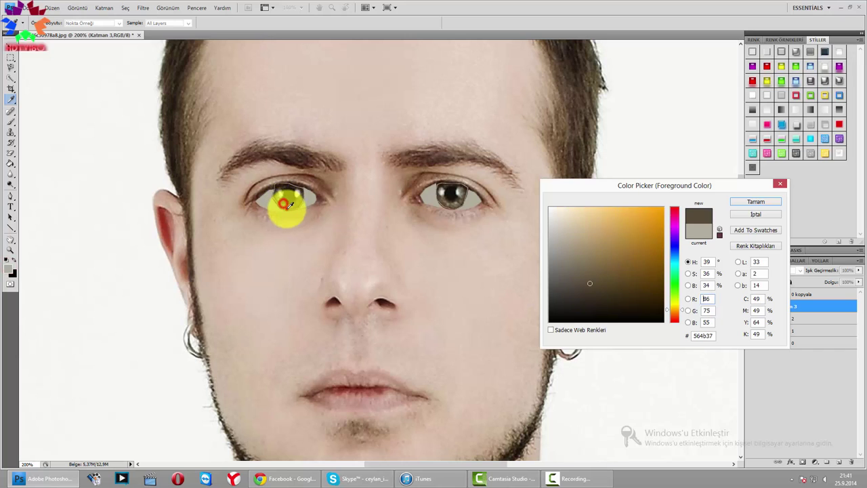
{"action": "left_click", "coordinate": [772, 203]}
{"action": "right_click", "coordinate": [512, 244]}
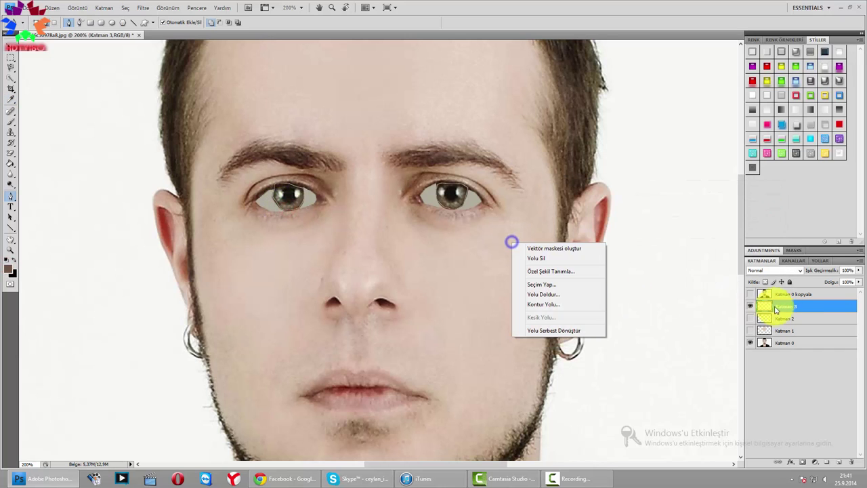
{"action": "left_click", "coordinate": [569, 300]}
Confirm the brown iris fill and toggle layers to compare the painting with the photo.
{"action": "key", "text": "Return"}
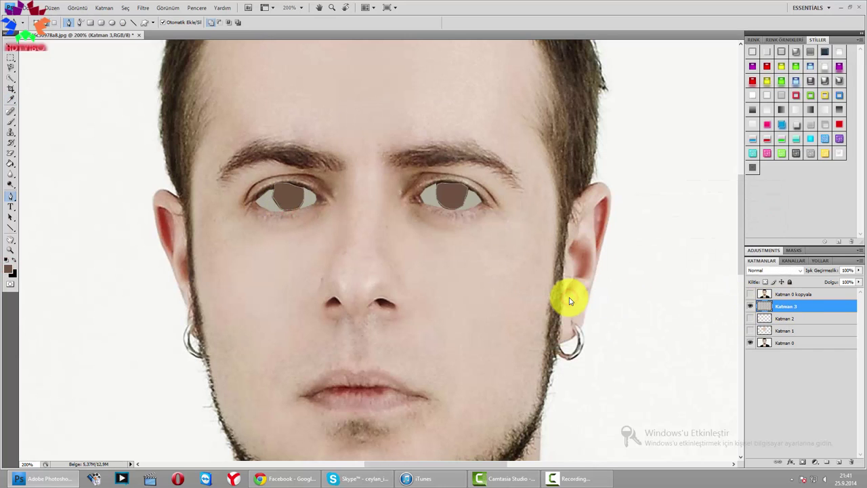
{"action": "left_click", "coordinate": [749, 294]}
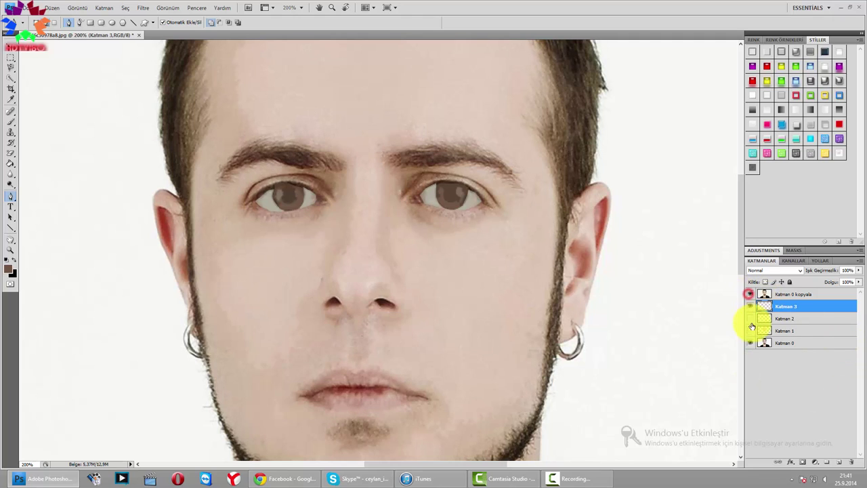
{"action": "left_click", "coordinate": [750, 331]}
{"action": "left_click", "coordinate": [751, 318]}
{"action": "left_click", "coordinate": [786, 306]}
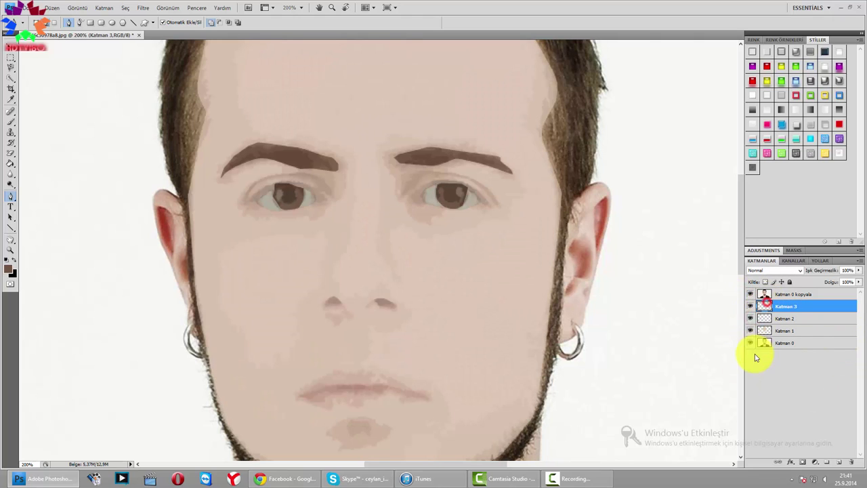
{"action": "left_click", "coordinate": [750, 343]}
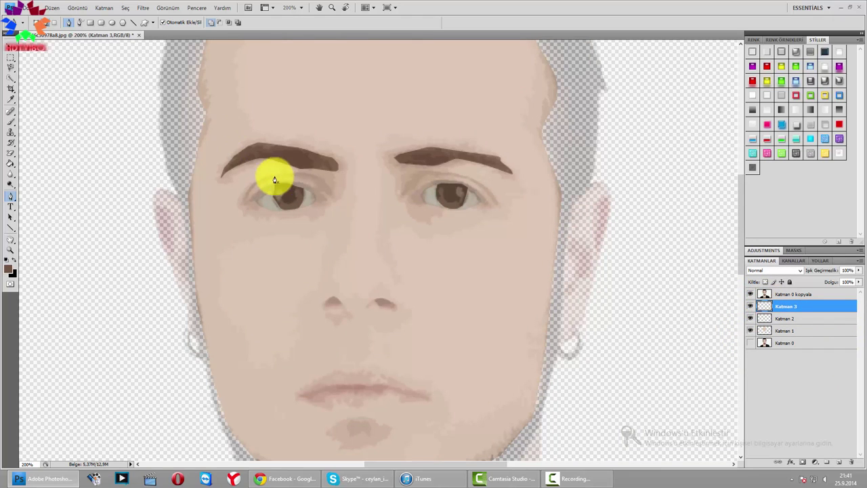
{"action": "left_click", "coordinate": [750, 343]}
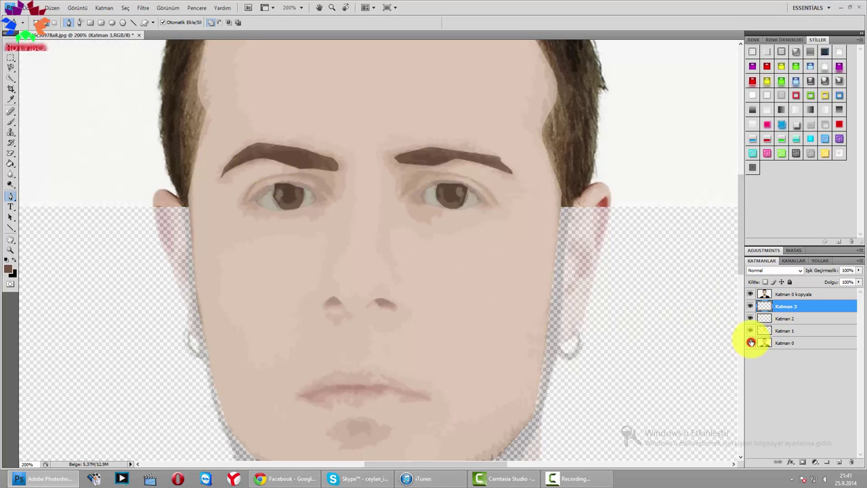
Hide the painted layers Katman 1–3 and add new empty layer Katman 4.
{"action": "left_click_drag", "start_coordinate": [750, 331], "coordinate": [750, 318]}
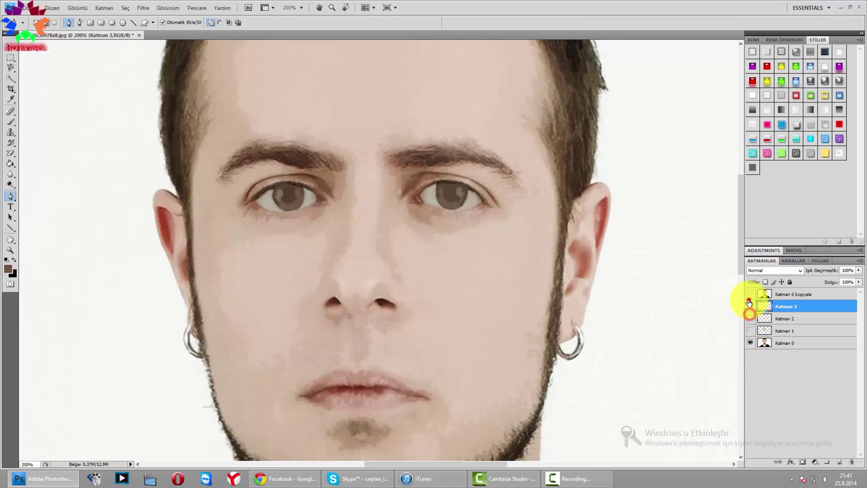
{"action": "left_click", "coordinate": [750, 306]}
{"action": "left_click", "coordinate": [750, 302]}
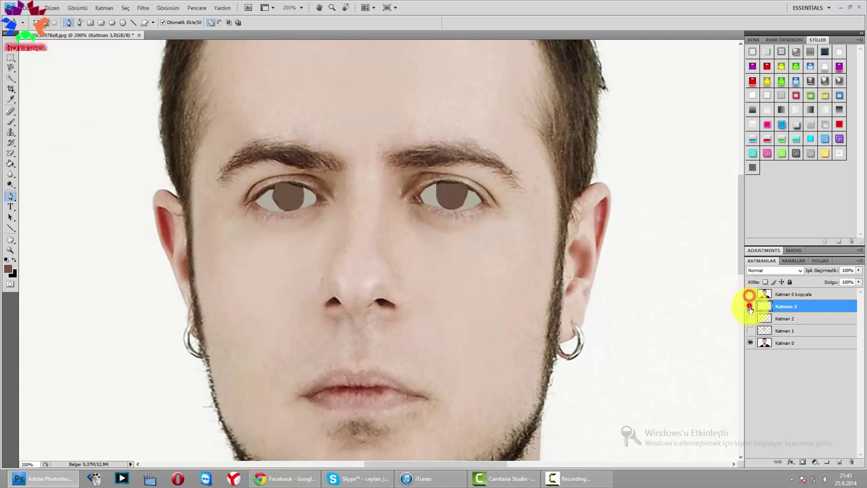
{"action": "left_click", "coordinate": [749, 302]}
{"action": "left_click", "coordinate": [838, 463]}
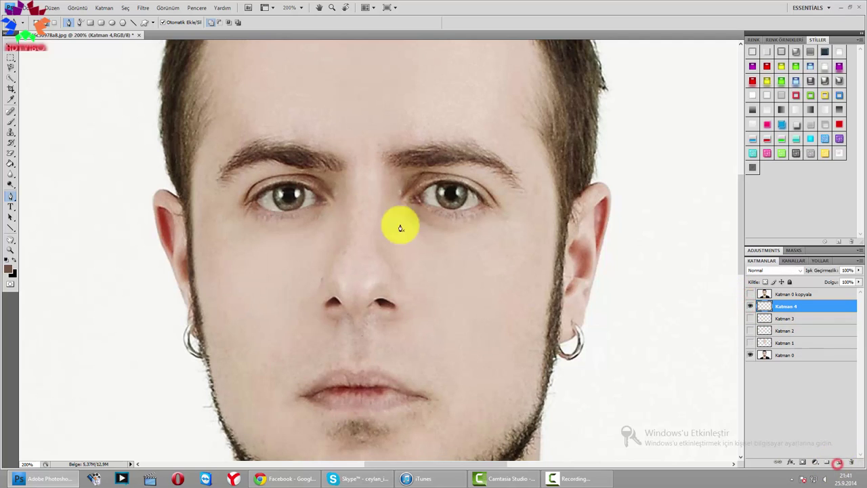
Outline both pupils with Pen paths, reselecting the Pen tool from the shape flyout.
{"action": "left_click", "coordinate": [444, 196]}
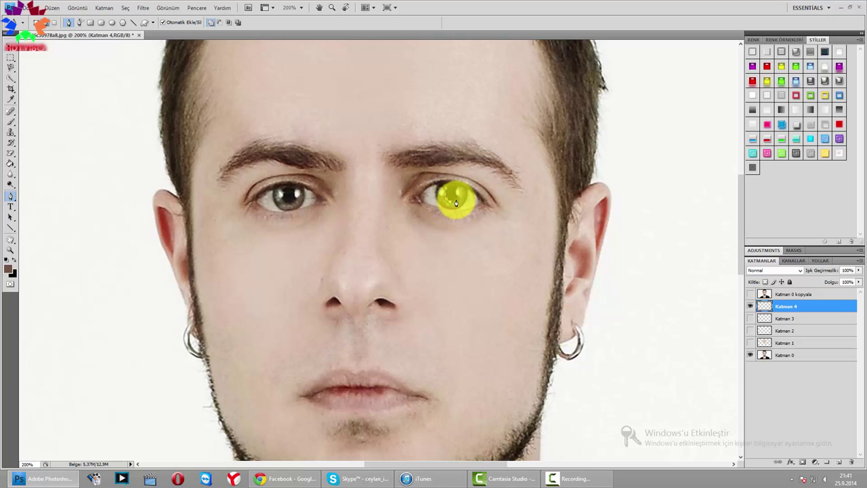
{"action": "left_click", "coordinate": [456, 198]}
{"action": "left_click", "coordinate": [454, 189]}
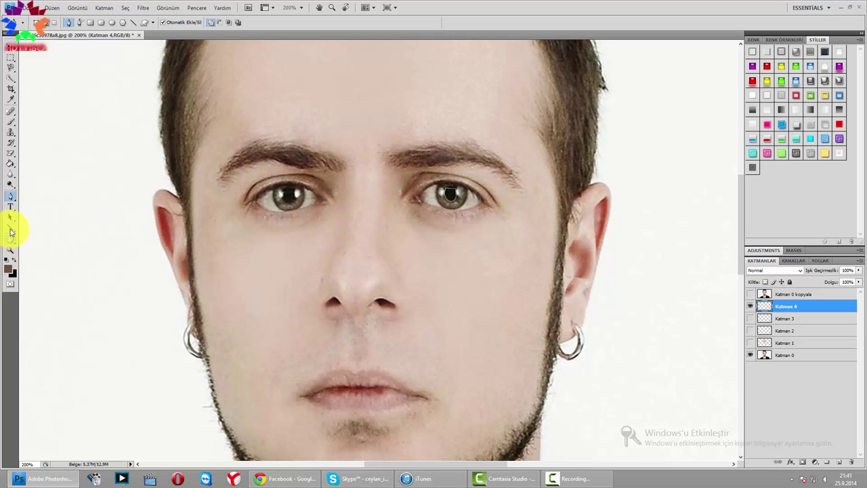
{"action": "left_click", "coordinate": [11, 231]}
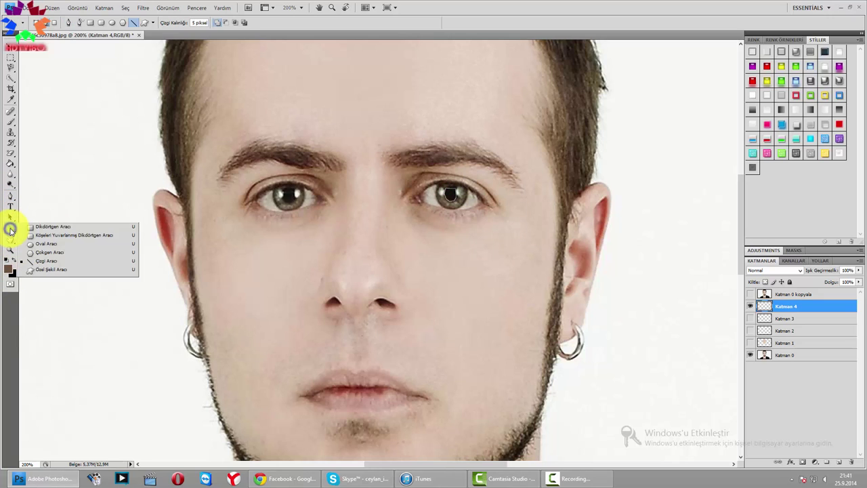
{"action": "right_click", "coordinate": [12, 230]}
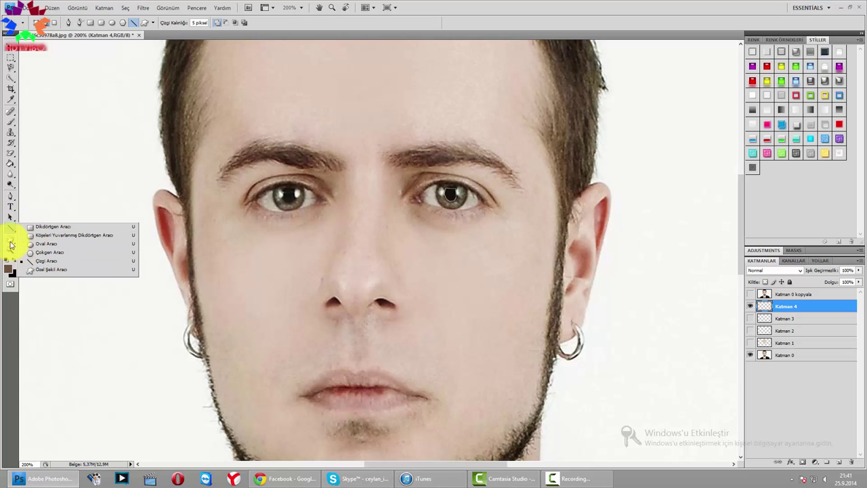
{"action": "left_click", "coordinate": [11, 196]}
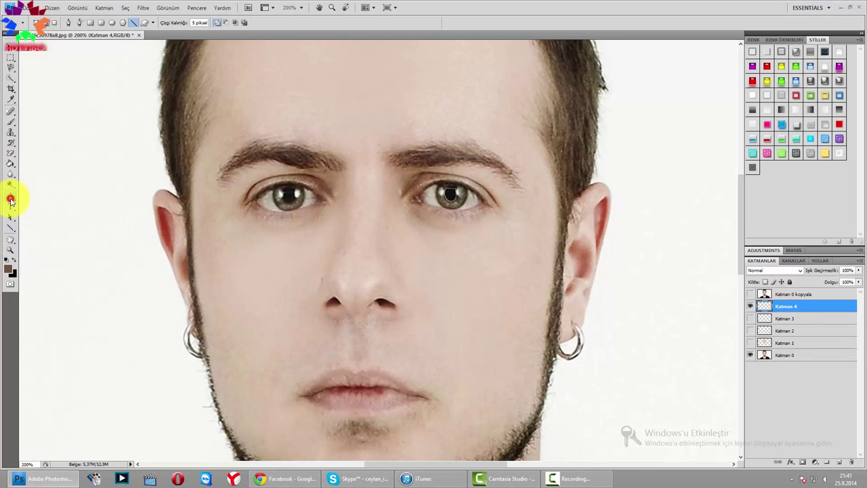
{"action": "left_click", "coordinate": [282, 197]}
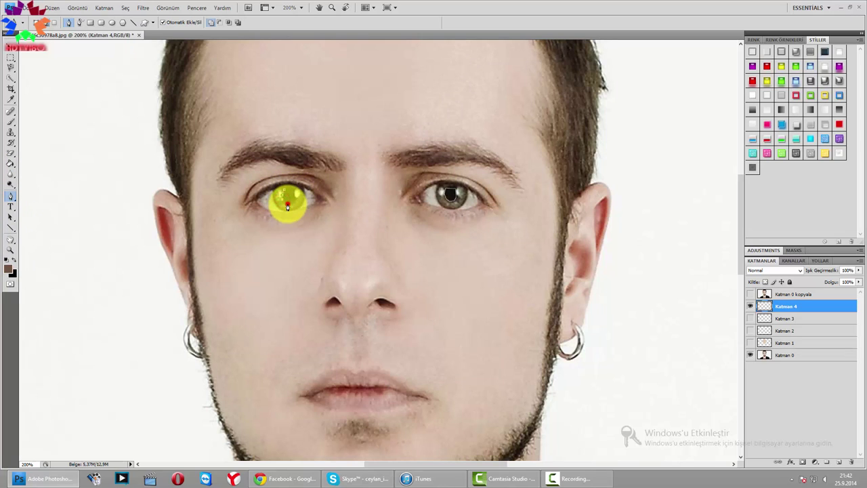
{"action": "left_click", "coordinate": [287, 205]}
{"action": "left_click", "coordinate": [296, 195]}
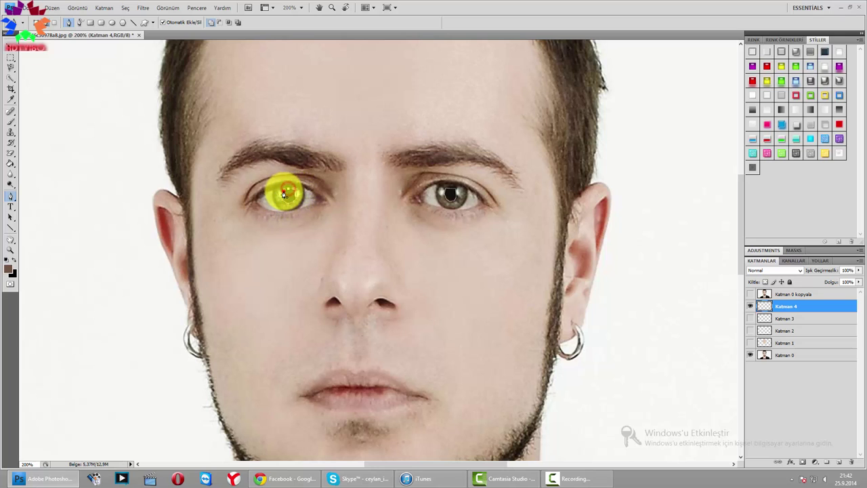
Sample a dark colour and fill the pupil paths with solid black.
{"action": "left_click", "coordinate": [14, 269]}
{"action": "left_click", "coordinate": [281, 194]}
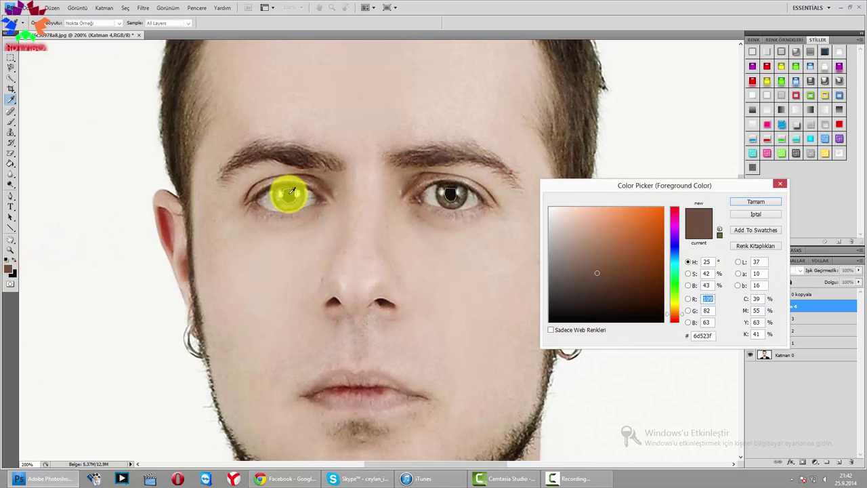
{"action": "left_click", "coordinate": [746, 208]}
{"action": "right_click", "coordinate": [454, 243]}
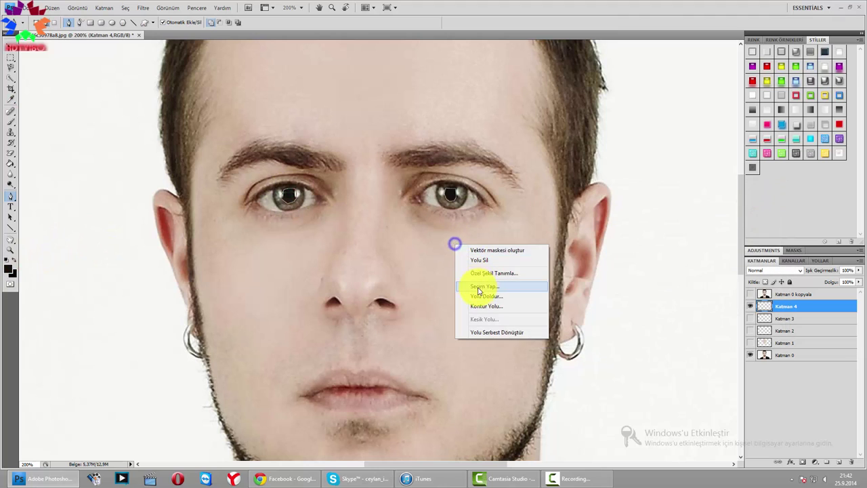
{"action": "left_click", "coordinate": [476, 292]}
{"action": "key", "text": "Return"}
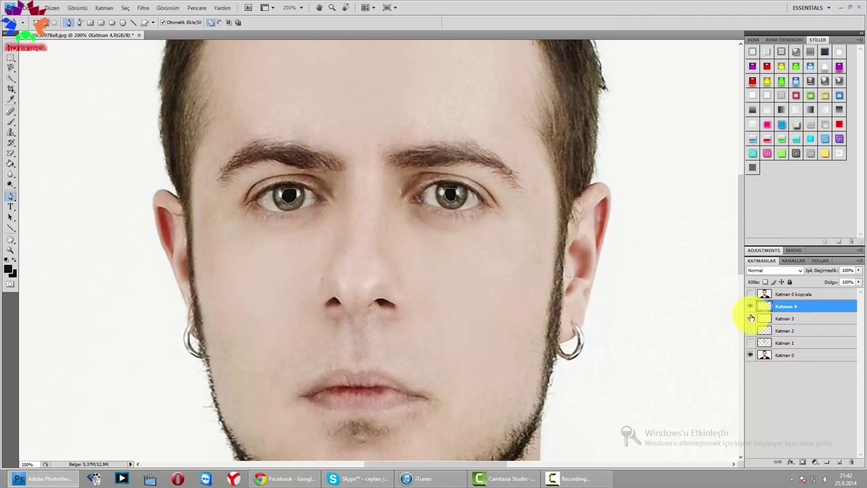
Turn on every layer, select Katman 0 kopyala, and zoom out to the whole portrait.
{"action": "left_click_drag", "start_coordinate": [750, 294], "coordinate": [751, 342]}
{"action": "left_click", "coordinate": [751, 355]}
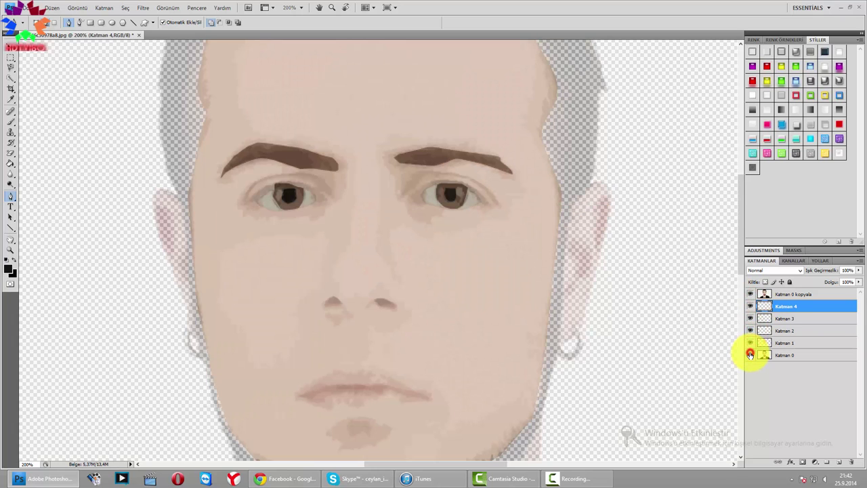
{"action": "left_click", "coordinate": [750, 354]}
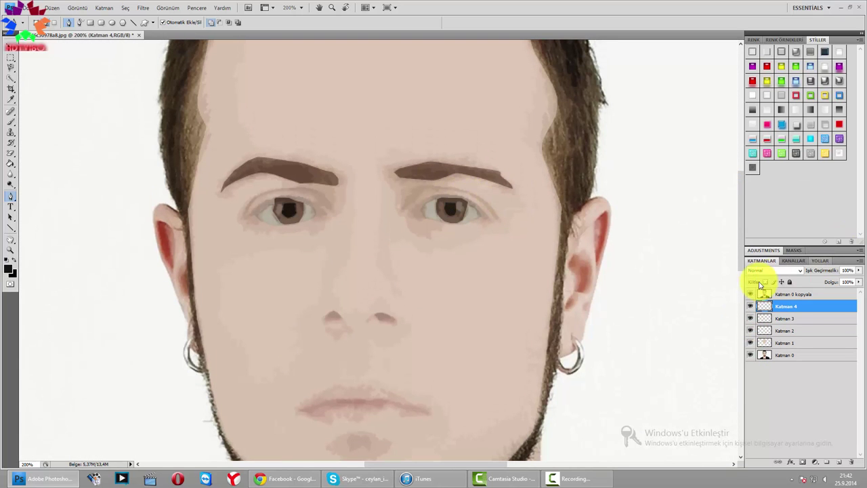
{"action": "left_click_drag", "start_coordinate": [284, 177], "coordinate": [324, 136]}
{"action": "left_click", "coordinate": [806, 294]}
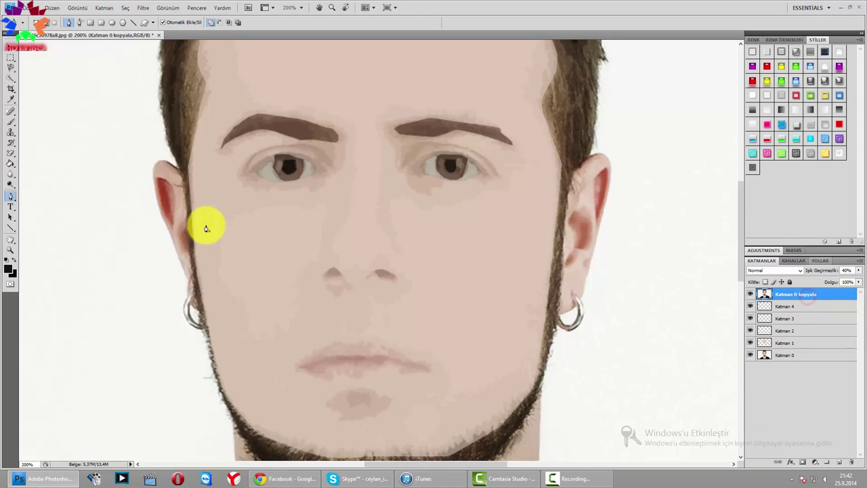
{"action": "key", "text": "ctrl+minus"}
{"action": "key", "text": "ctrl+minus"}
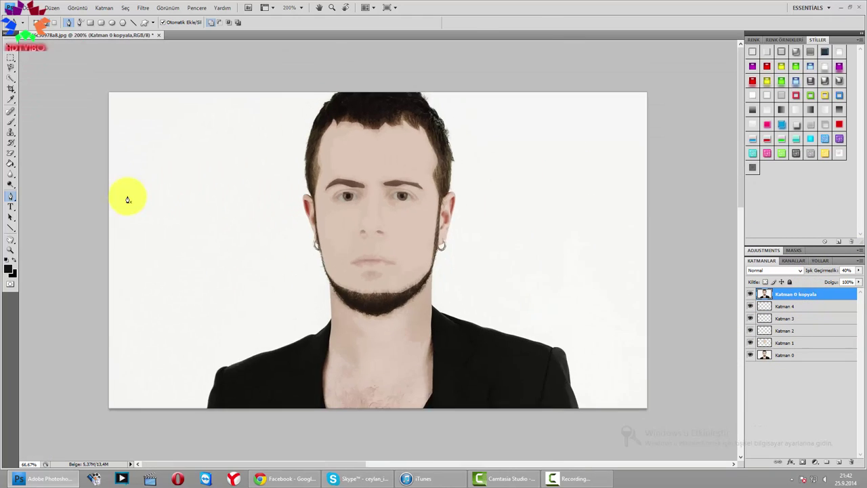
{"action": "key", "text": "ctrl+minus"}
{"action": "left_click", "coordinate": [750, 354]}
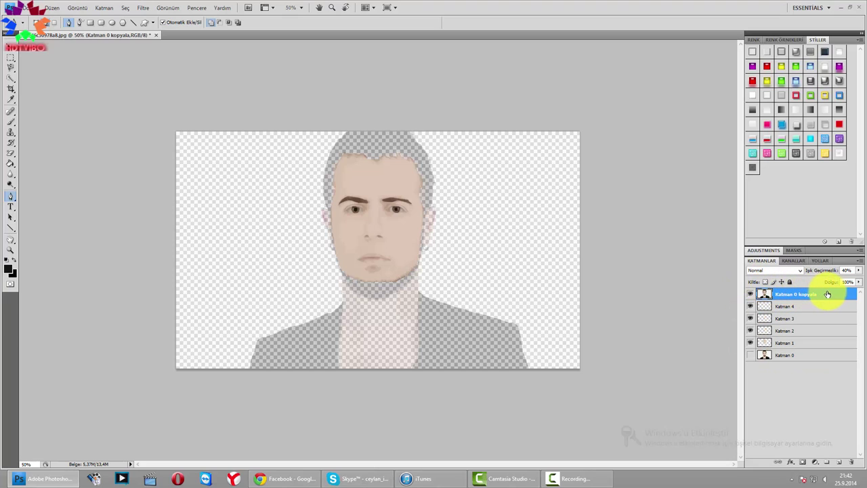
{"action": "left_click", "coordinate": [751, 355]}
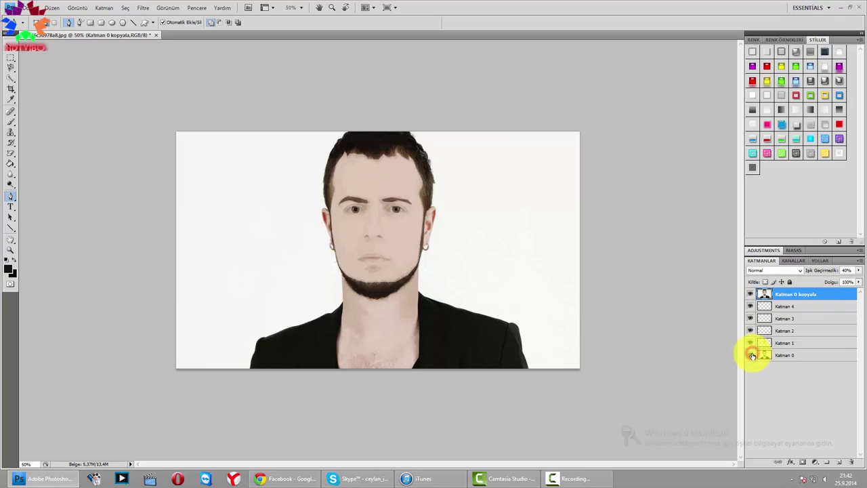
{"action": "left_click", "coordinate": [328, 211]}
{"action": "left_click", "coordinate": [322, 183]}
{"action": "left_click", "coordinate": [336, 149]}
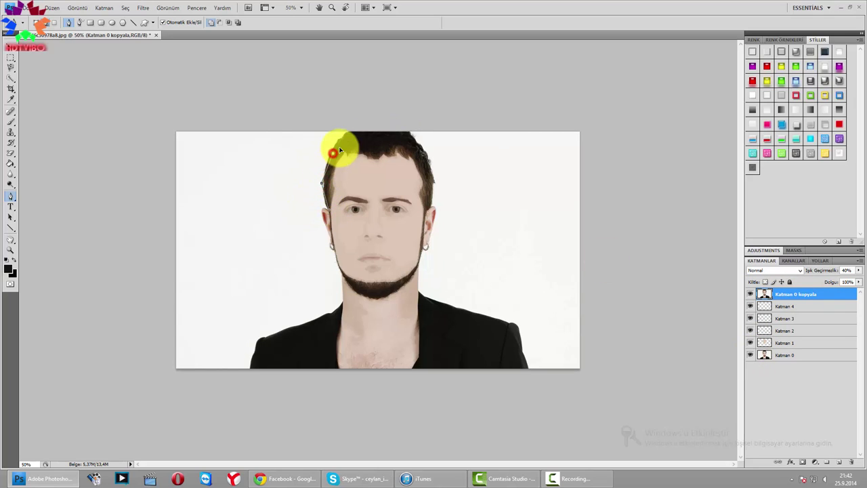
{"action": "left_click", "coordinate": [347, 136]}
{"action": "left_click", "coordinate": [409, 130]}
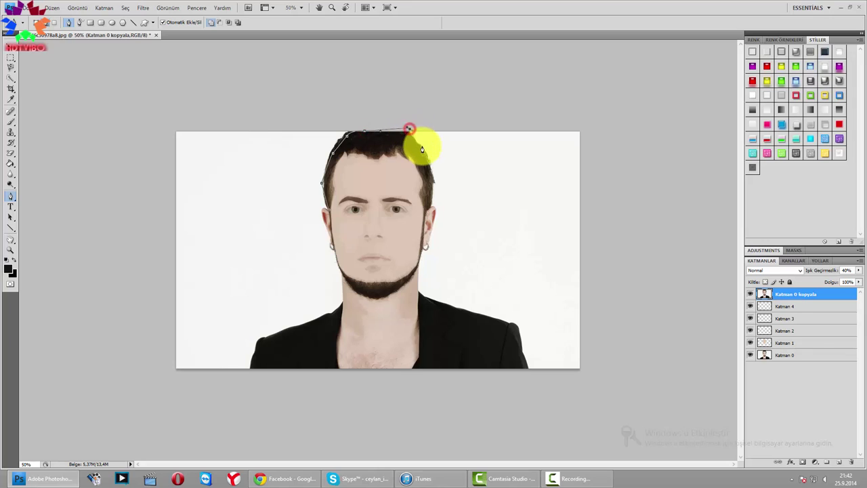
{"action": "left_click", "coordinate": [423, 146]}
{"action": "left_click", "coordinate": [430, 169]}
{"action": "left_click", "coordinate": [432, 188]}
{"action": "left_click", "coordinate": [423, 248]}
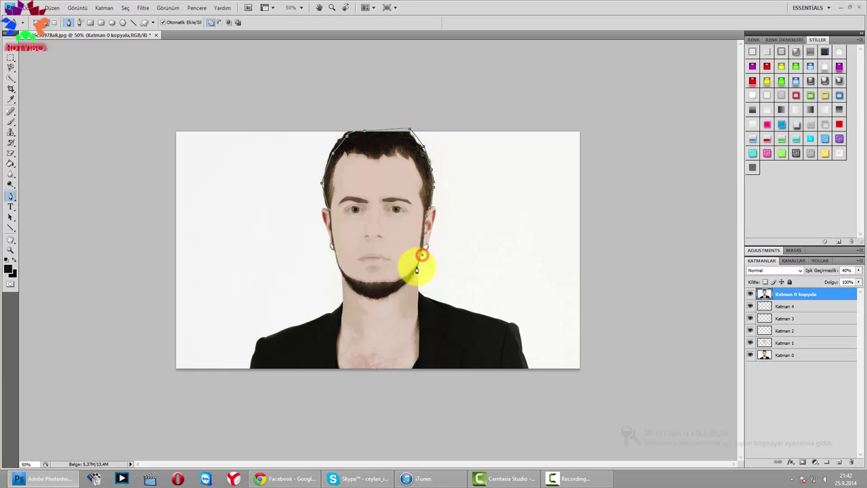
{"action": "left_click", "coordinate": [415, 272]}
{"action": "left_click", "coordinate": [378, 297]}
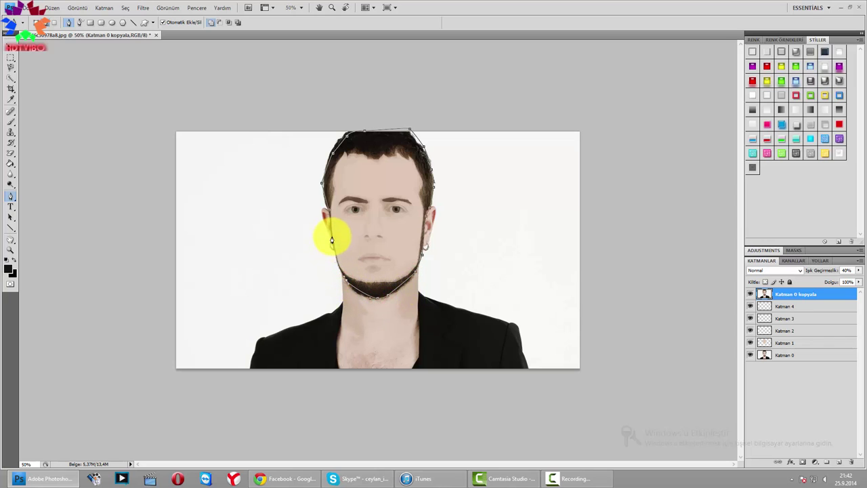
{"action": "right_click", "coordinate": [348, 179]}
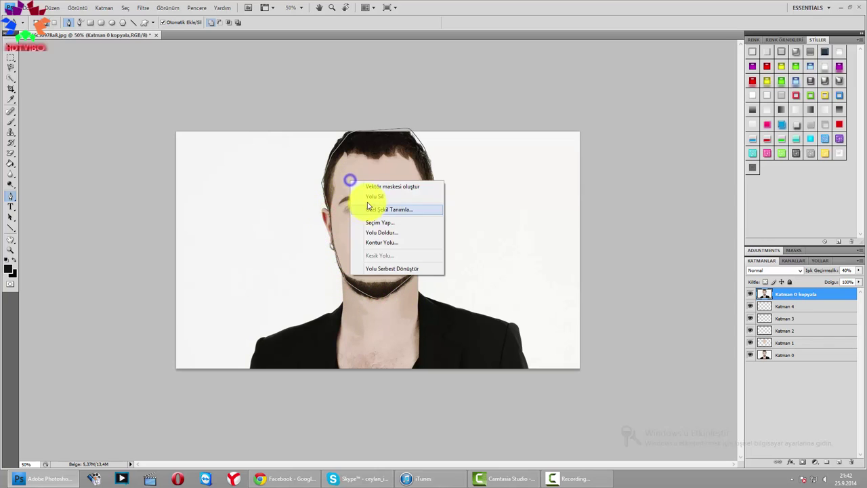
{"action": "left_click", "coordinate": [364, 195]}
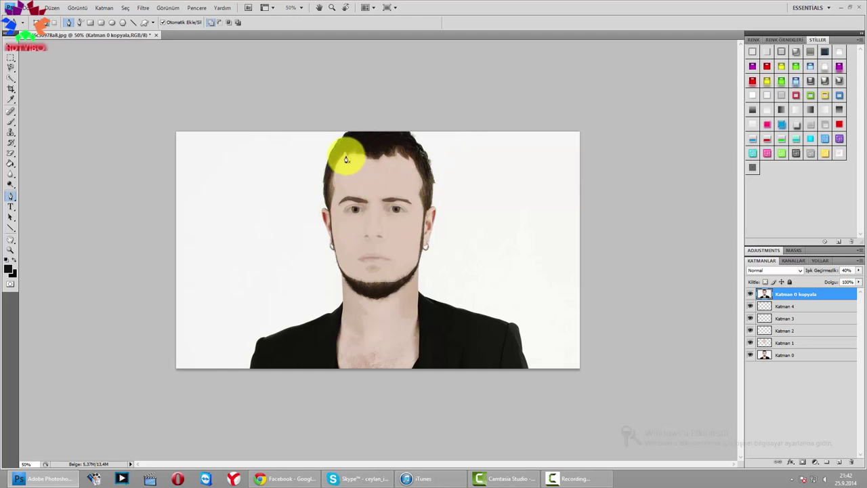
{"action": "left_click", "coordinate": [750, 355]}
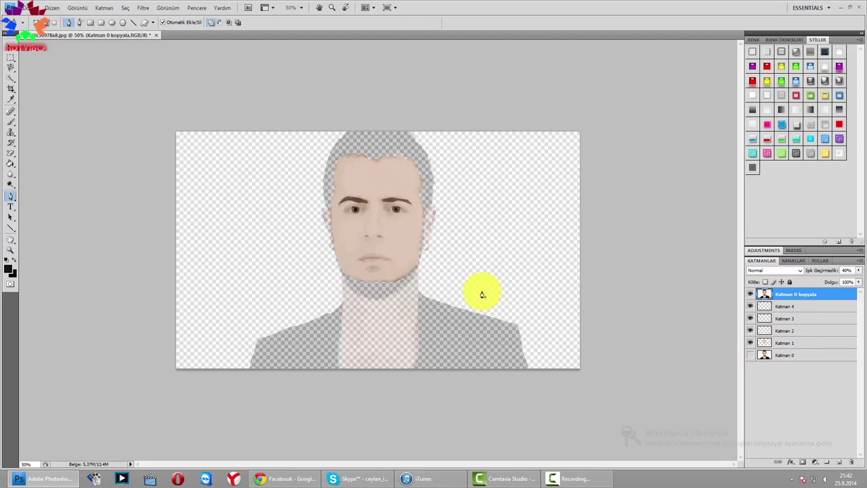
{"action": "left_click", "coordinate": [750, 355]}
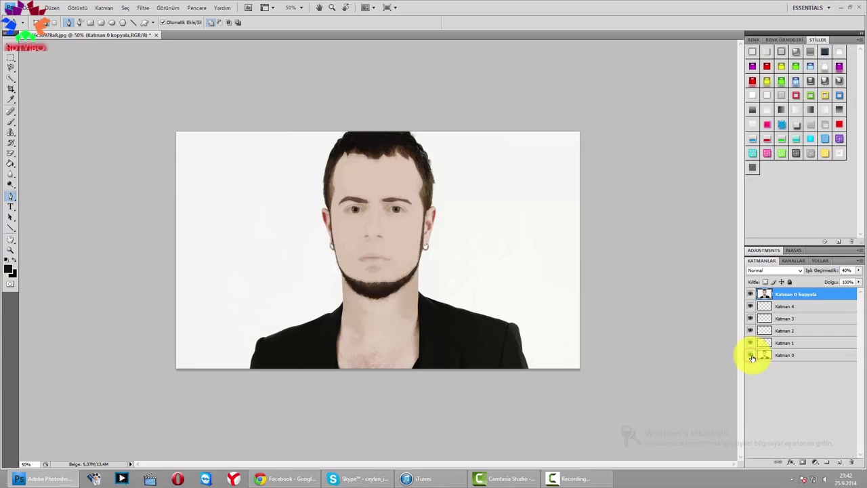
{"action": "left_click", "coordinate": [751, 296]}
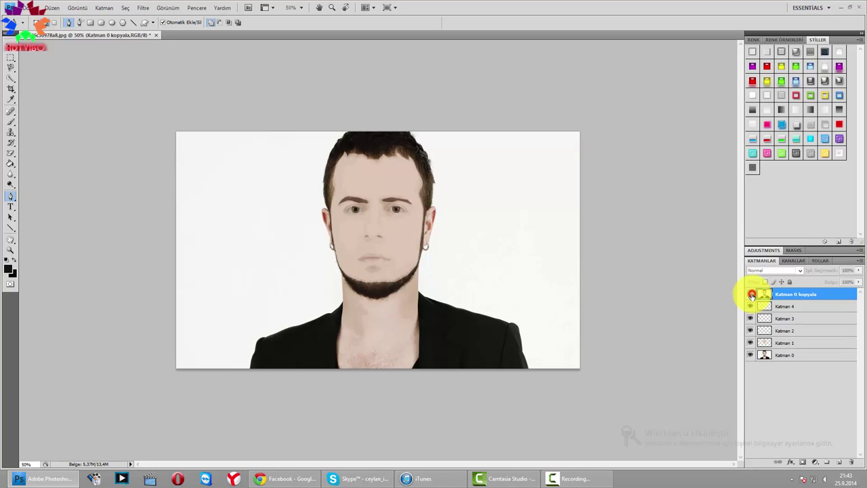
{"action": "left_click", "coordinate": [751, 296]}
{"action": "left_click", "coordinate": [752, 296]}
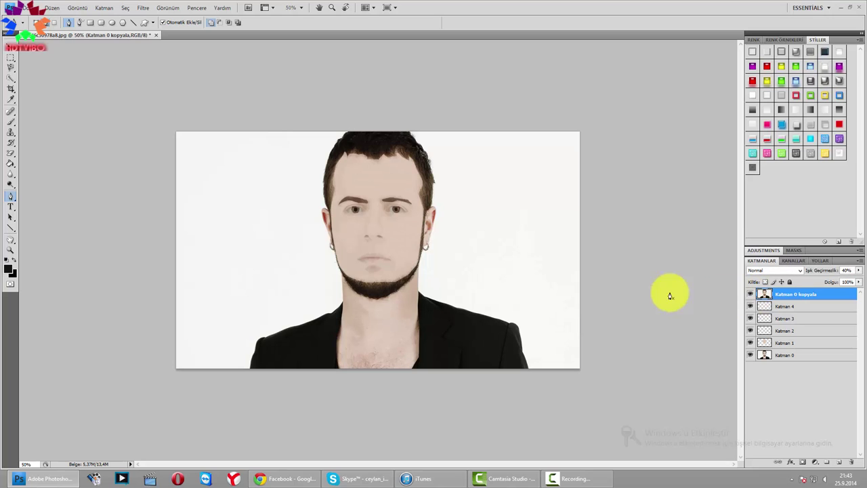